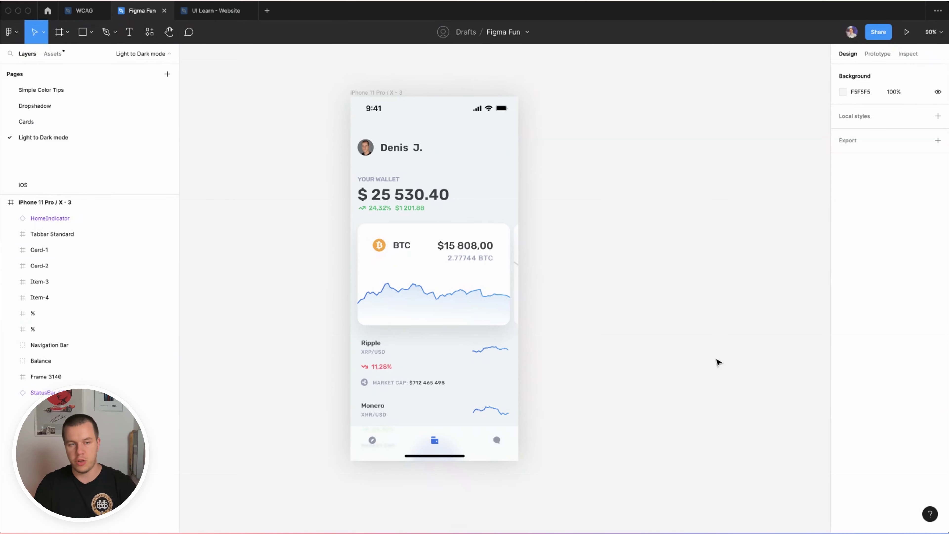
Step: Duplicate the light wallet screen as iPhone 11 Pro / X - 4 to serve as the dark version
{"action": "key", "text": "ctrl+d"}
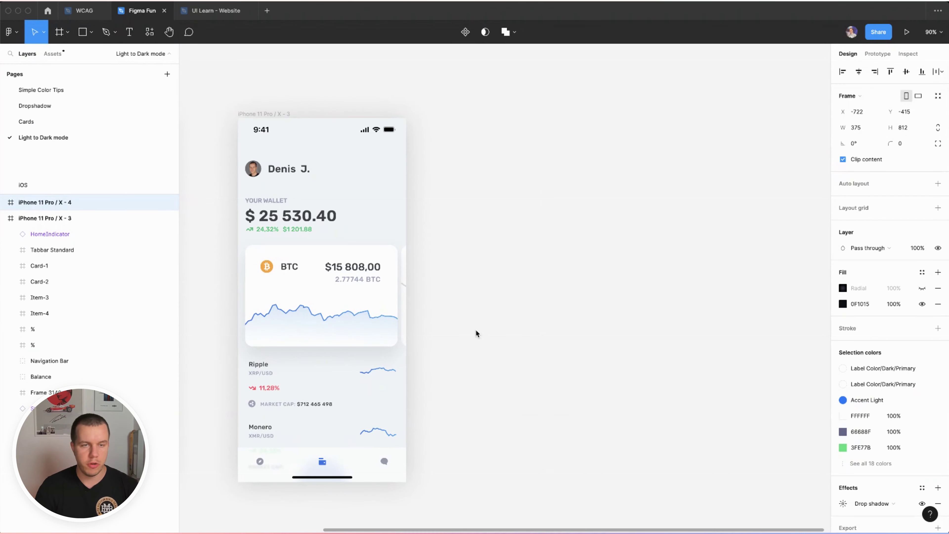
{"action": "scroll", "coordinate": [512, 330], "scroll_direction": "left", "scroll_amount": 10}
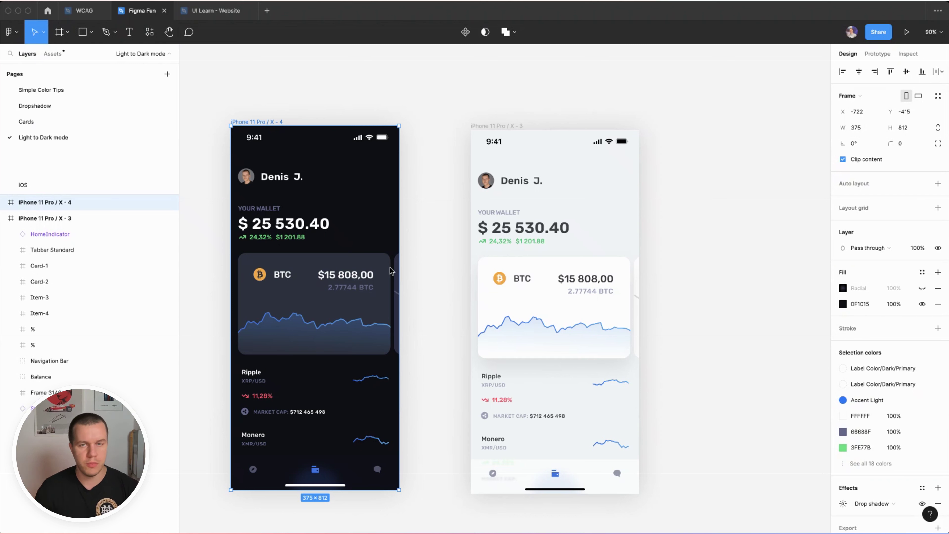
{"action": "key", "text": "i"}
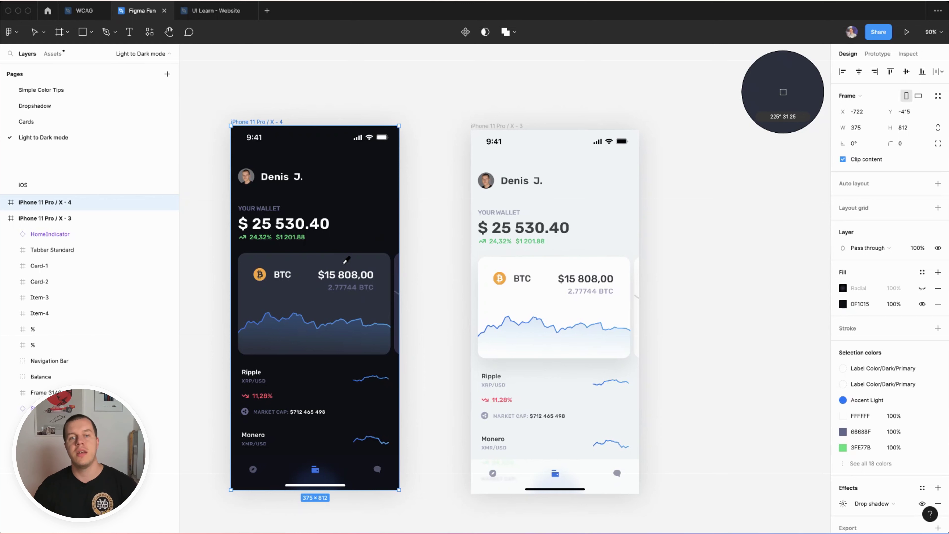
{"action": "key", "text": "Escape"}
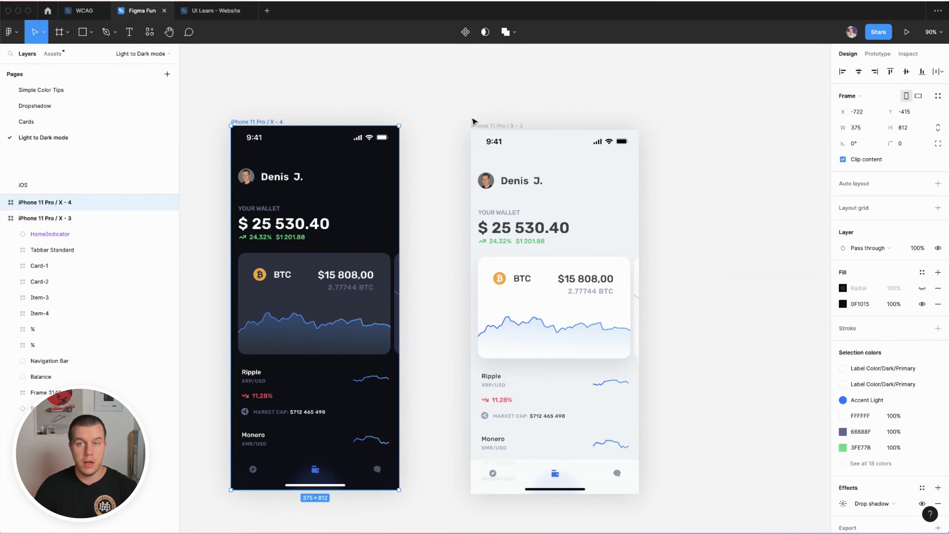
{"action": "left_click", "coordinate": [476, 126]}
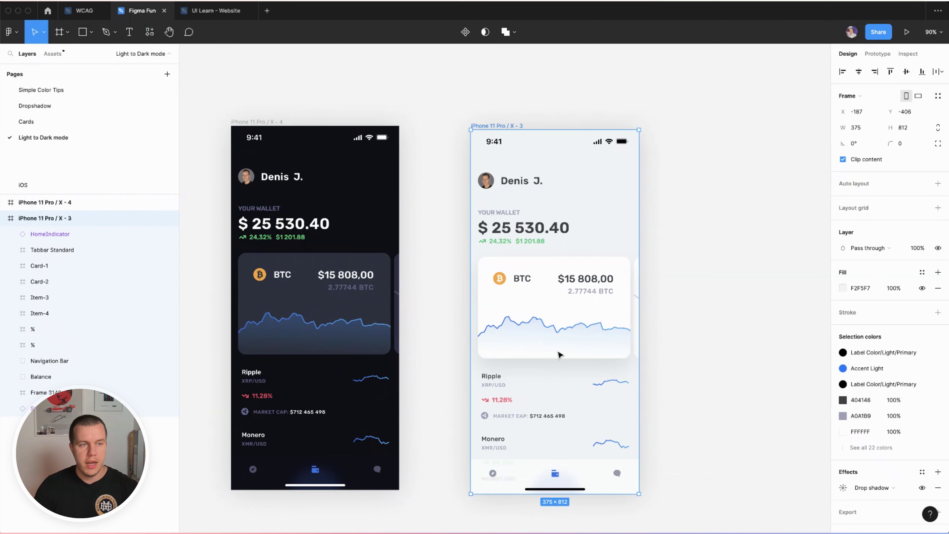
Step: Set the frame's background fill to near-black HSB 0/0/7
{"action": "left_click", "coordinate": [843, 287]}
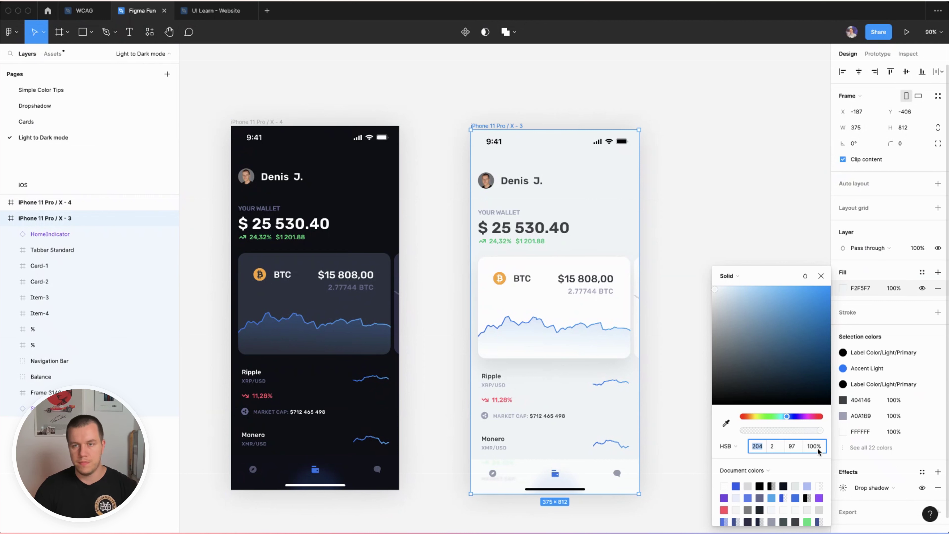
{"action": "key", "text": "i"}
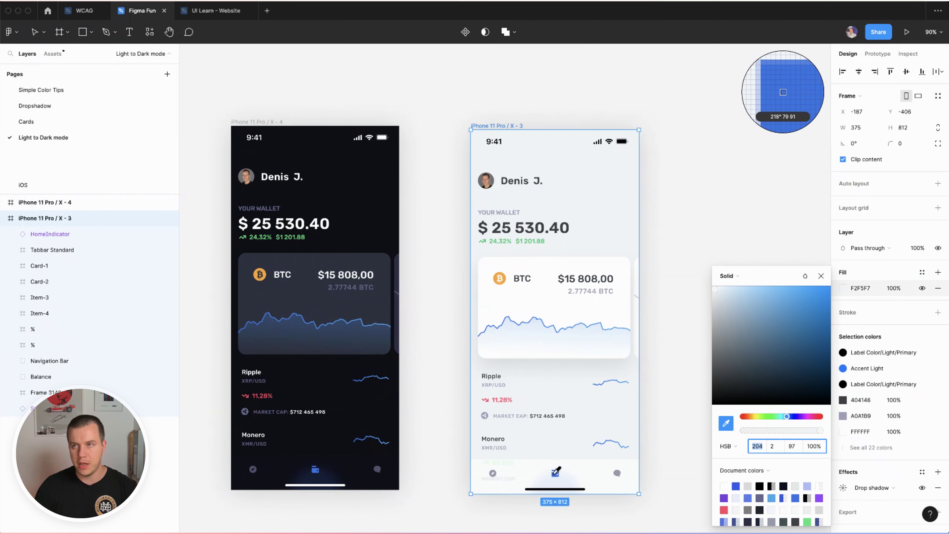
{"action": "left_click", "coordinate": [555, 473]}
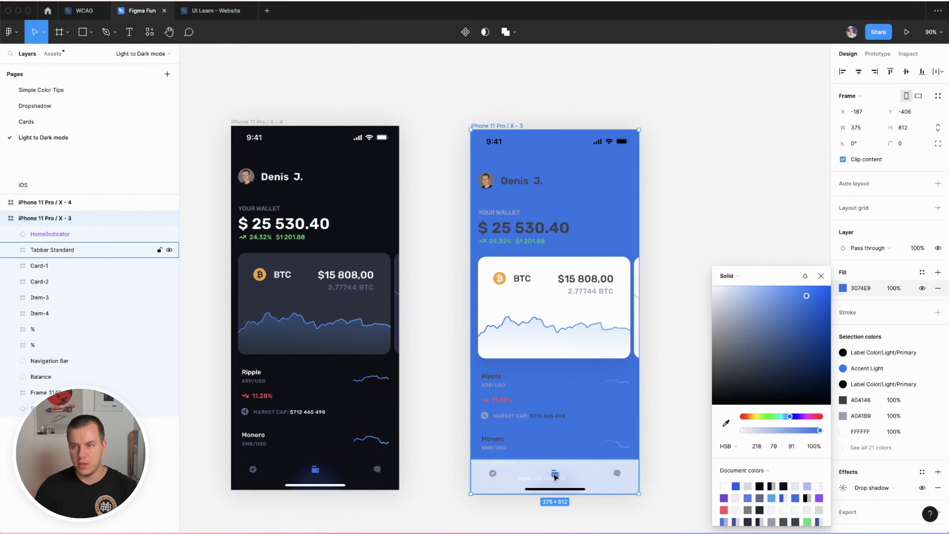
{"action": "left_click", "coordinate": [755, 446]}
{"action": "type", "text": "0"}
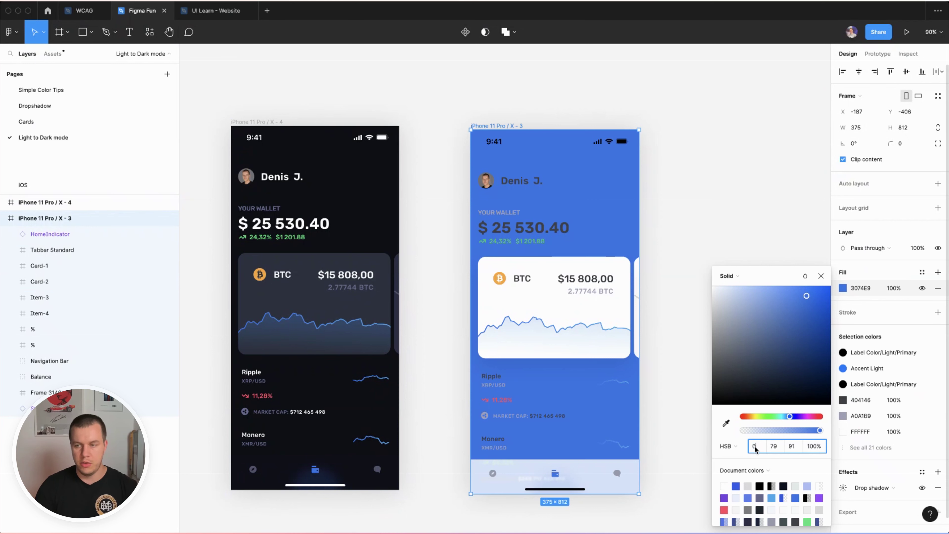
{"action": "key", "text": "Tab"}
{"action": "type", "text": "0"}
{"action": "key", "text": "Tab"}
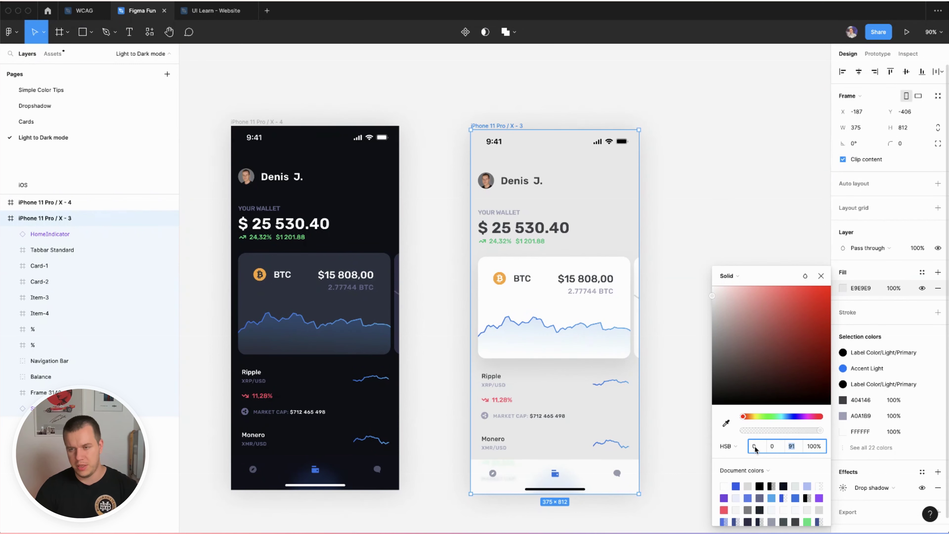
{"action": "type", "text": "7"}
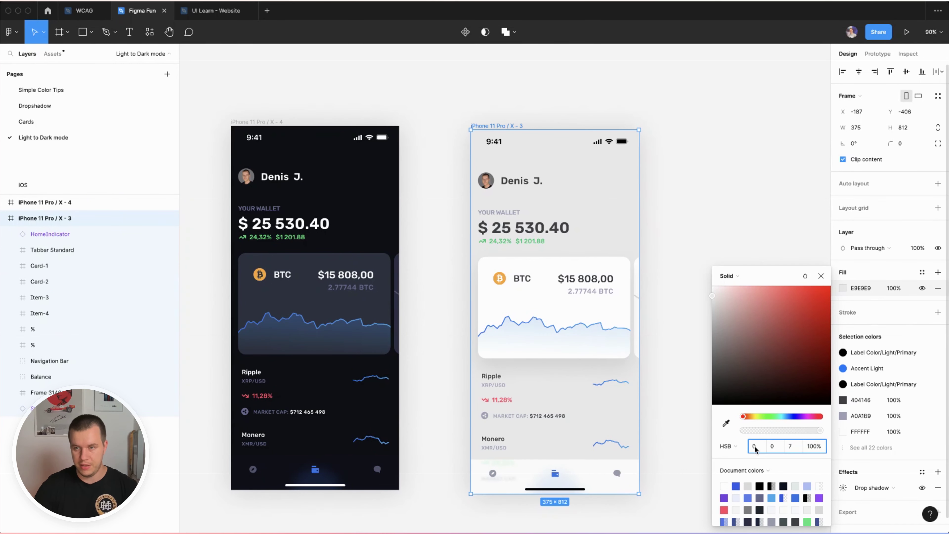
{"action": "key", "text": "Return"}
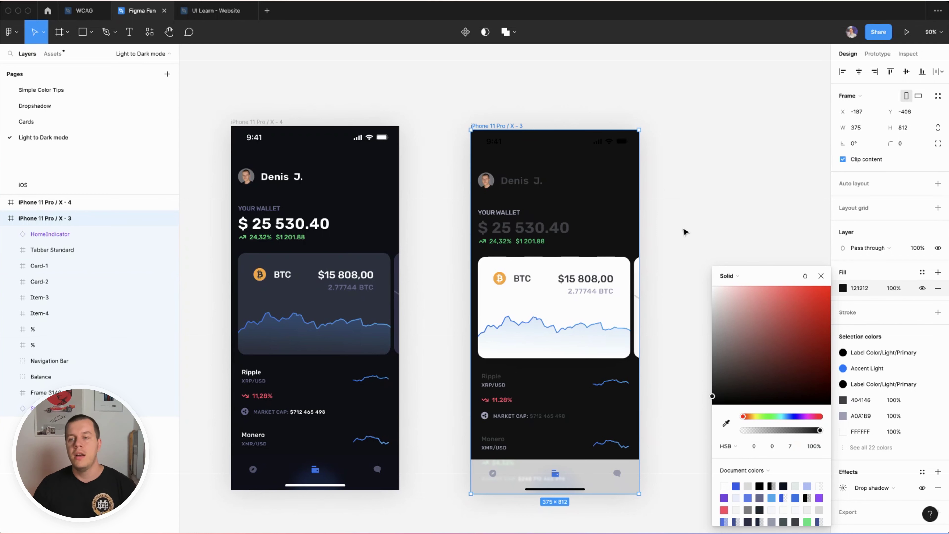
Step: Drag the fill to pure black 000000 and reselect the wallet frame
{"action": "left_click_drag", "start_coordinate": [713, 397], "coordinate": [712, 405]}
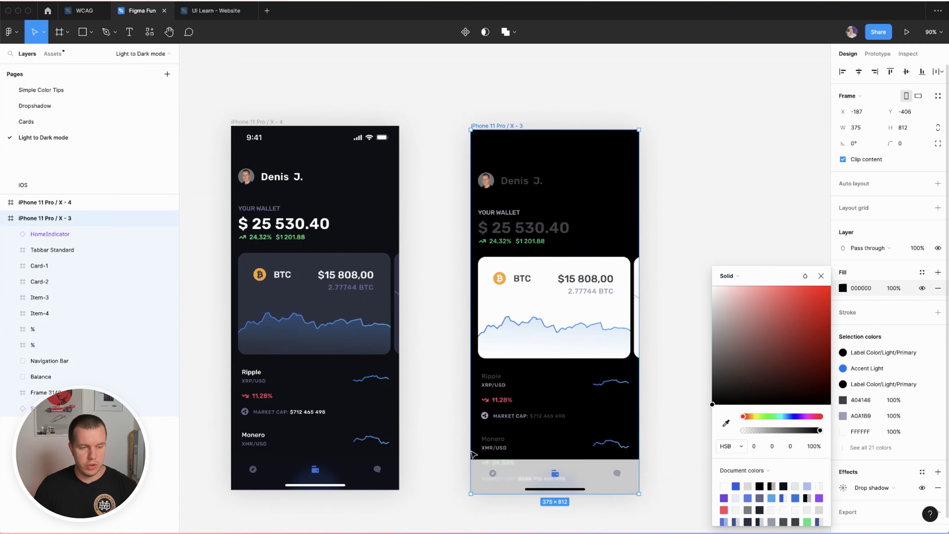
{"action": "left_click", "coordinate": [736, 248]}
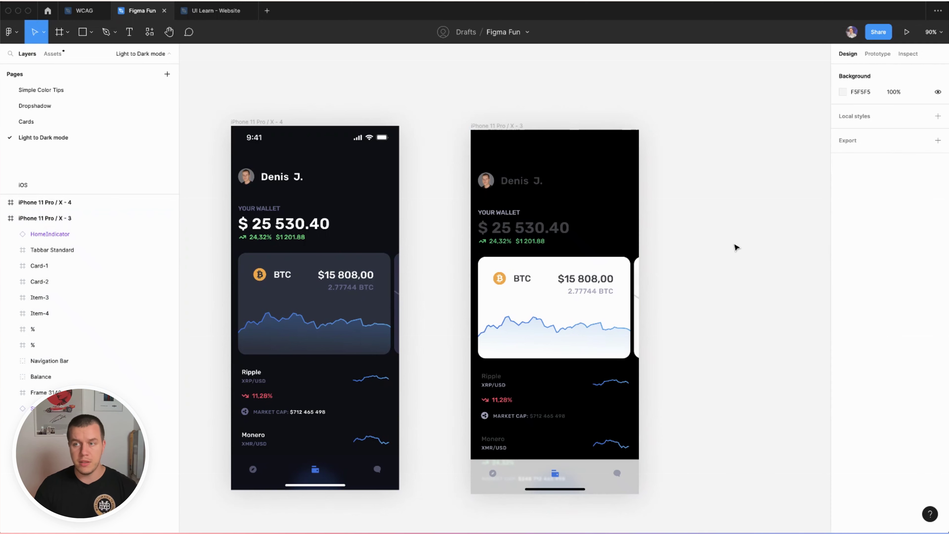
{"action": "left_click", "coordinate": [615, 177]}
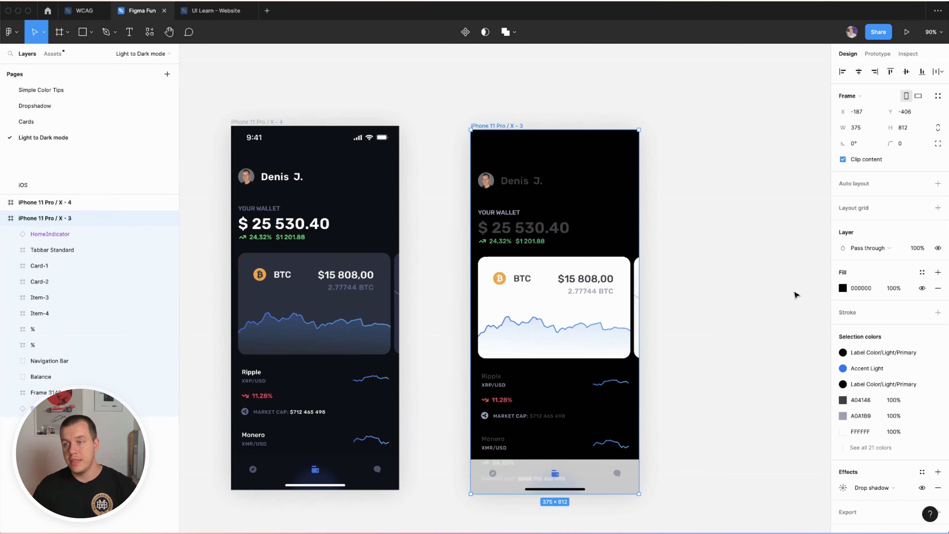
Step: Turn the brightness-7 background into a linear gradient angled toward the top-right
{"action": "left_click", "coordinate": [843, 288]}
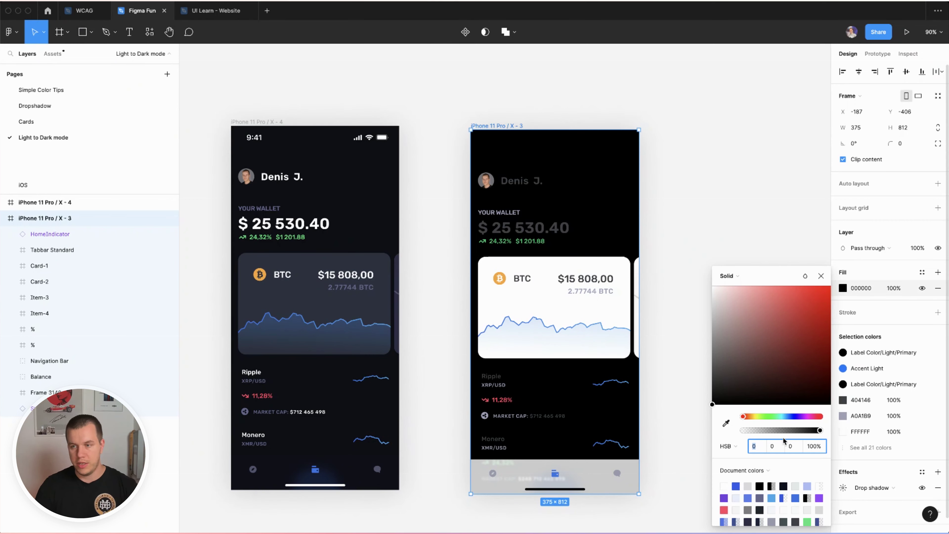
{"action": "left_click", "coordinate": [790, 446]}
{"action": "type", "text": "7"}
{"action": "key", "text": "Return"}
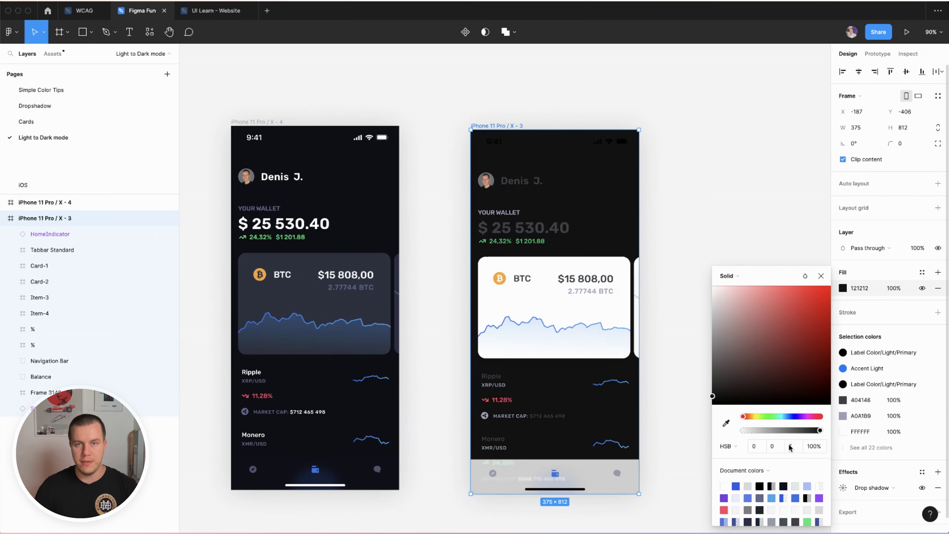
{"action": "left_click", "coordinate": [730, 276]}
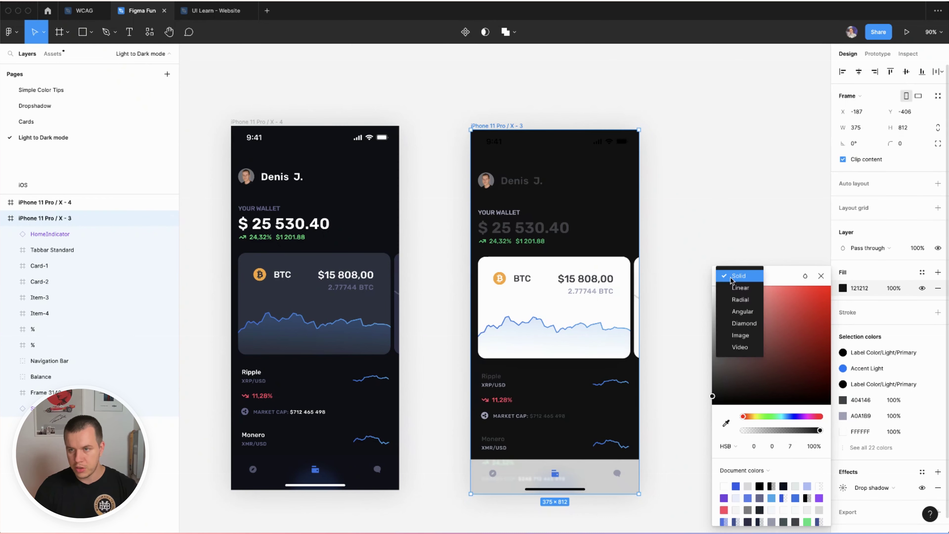
{"action": "left_click", "coordinate": [738, 287]}
{"action": "left_click_drag", "start_coordinate": [557, 131], "coordinate": [700, 78]}
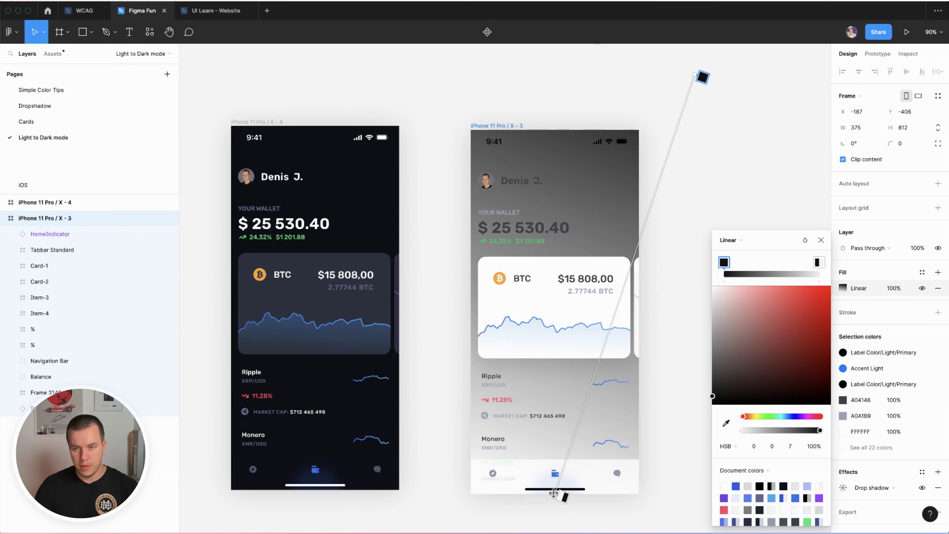
{"action": "left_click_drag", "start_coordinate": [552, 494], "coordinate": [499, 447]}
Step: Make the second gradient stop 100% opaque and a near-black navy
{"action": "left_click", "coordinate": [821, 263]}
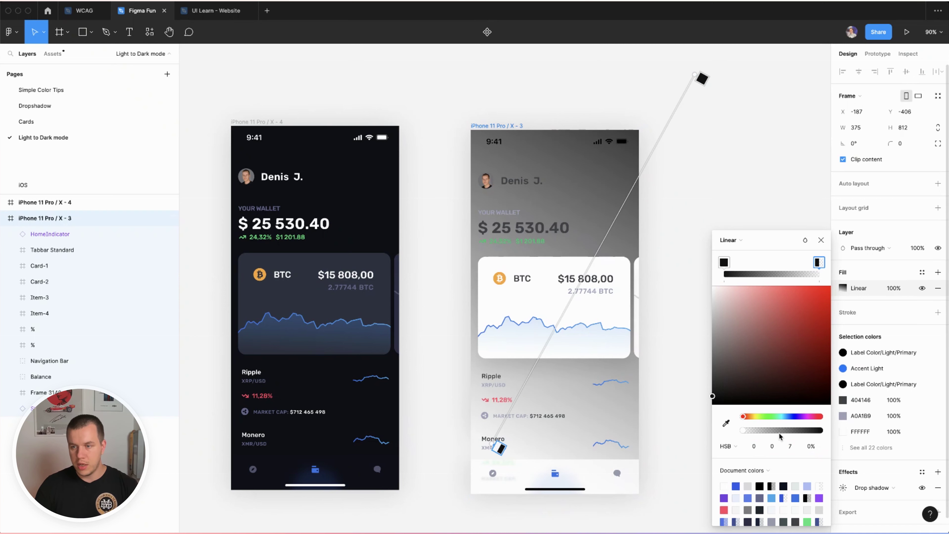
{"action": "left_click", "coordinate": [808, 446]}
{"action": "type", "text": "100"}
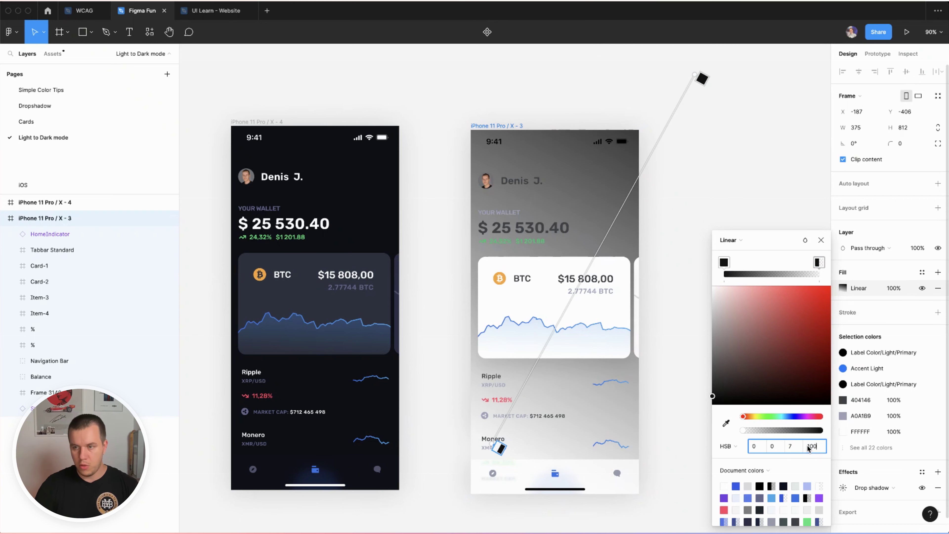
{"action": "key", "text": "Return"}
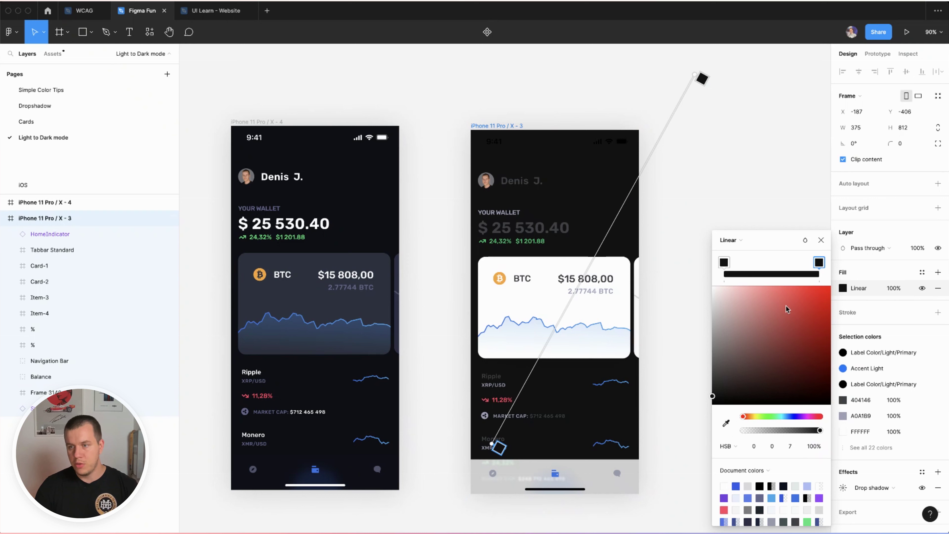
{"action": "left_click", "coordinate": [786, 417]}
{"action": "left_click_drag", "start_coordinate": [787, 421], "coordinate": [789, 419]}
{"action": "left_click", "coordinate": [829, 391]}
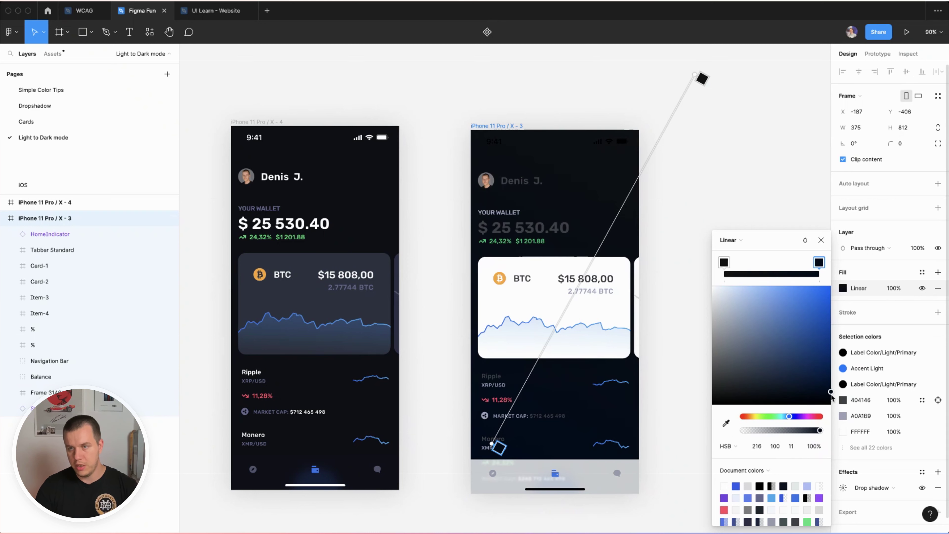
{"action": "left_click", "coordinate": [831, 394]}
Step: Darken the first gradient stop slightly, then try and undo lightening the second stop
{"action": "left_click", "coordinate": [723, 262]}
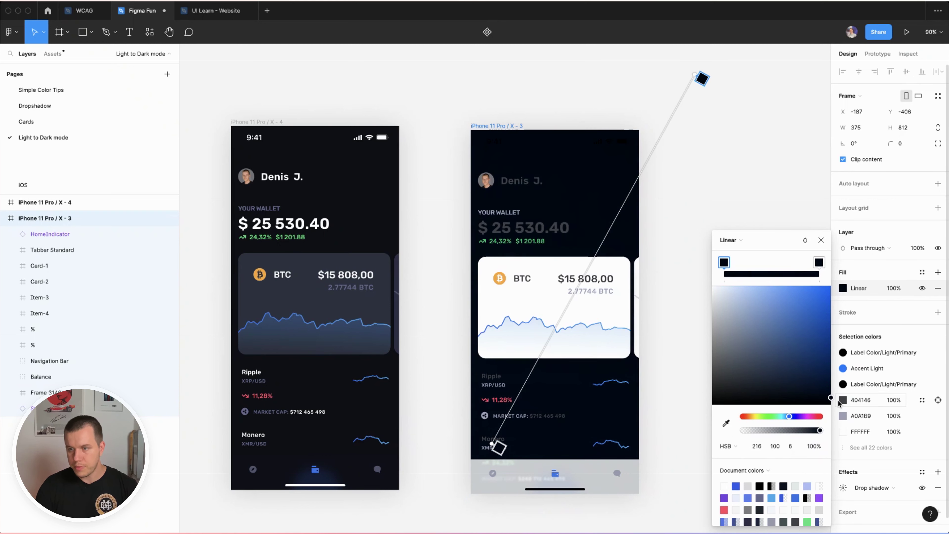
{"action": "left_click", "coordinate": [830, 397]}
{"action": "left_click", "coordinate": [818, 263]}
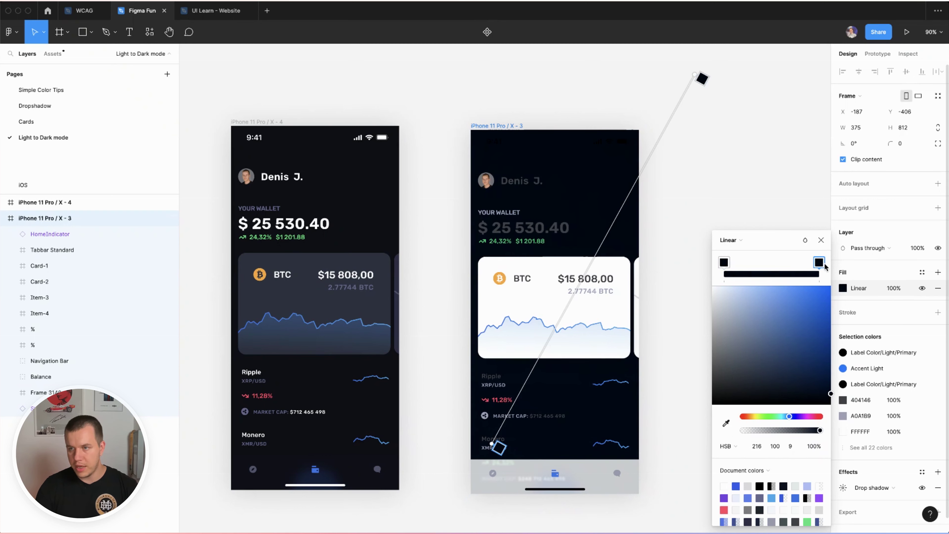
{"action": "left_click", "coordinate": [829, 375]}
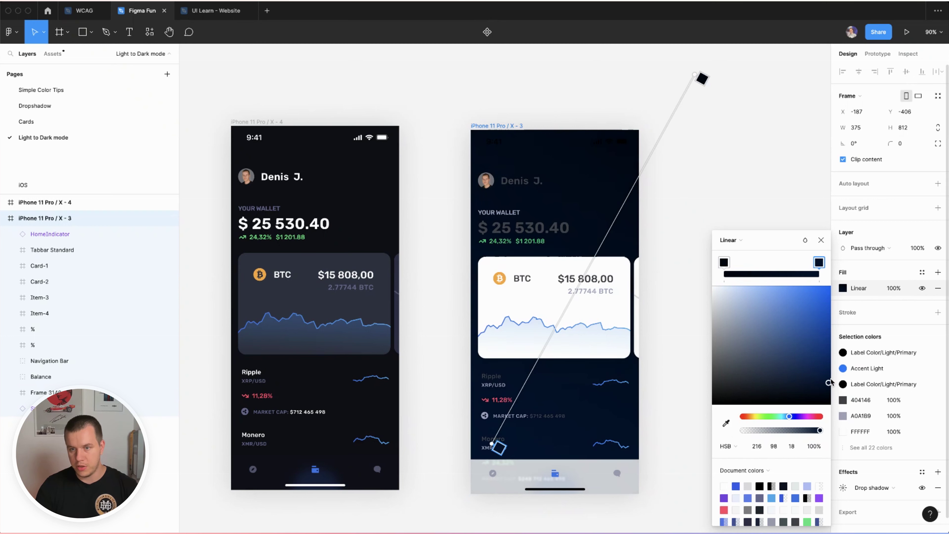
{"action": "key", "text": "ctrl+z"}
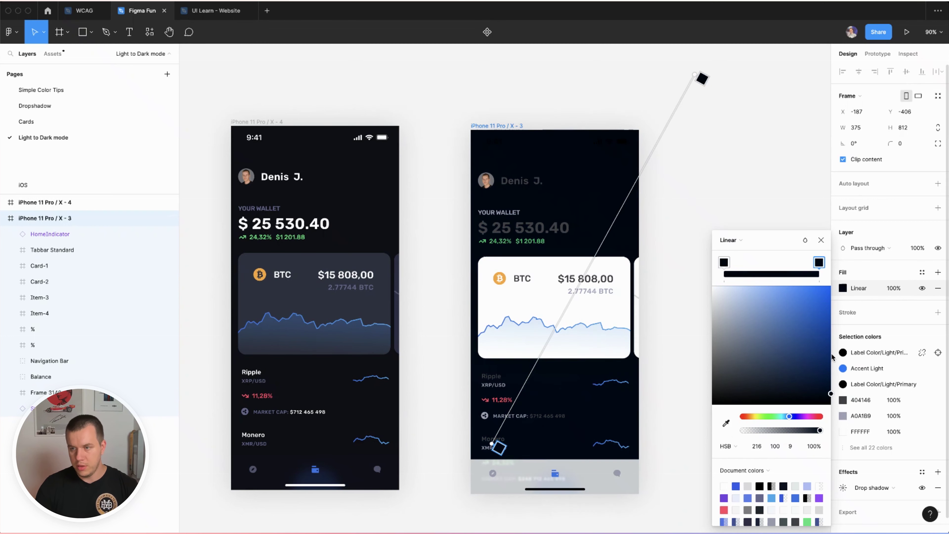
Step: Lighten the starting stop to a neutral dark grey with a faint blue tint and re-angle it
{"action": "left_click", "coordinate": [723, 262]}
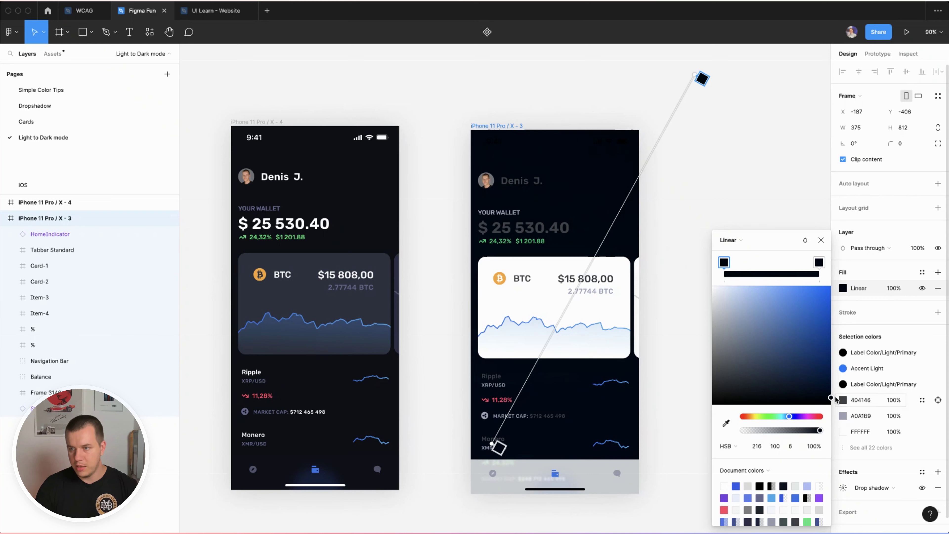
{"action": "left_click", "coordinate": [828, 388]}
{"action": "left_click", "coordinate": [827, 380]}
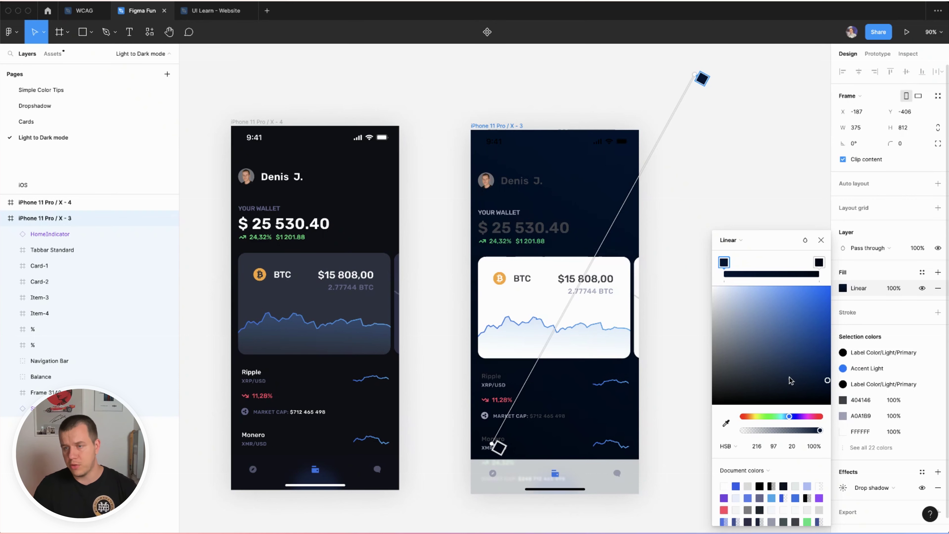
{"action": "left_click_drag", "start_coordinate": [723, 386], "coordinate": [699, 394]}
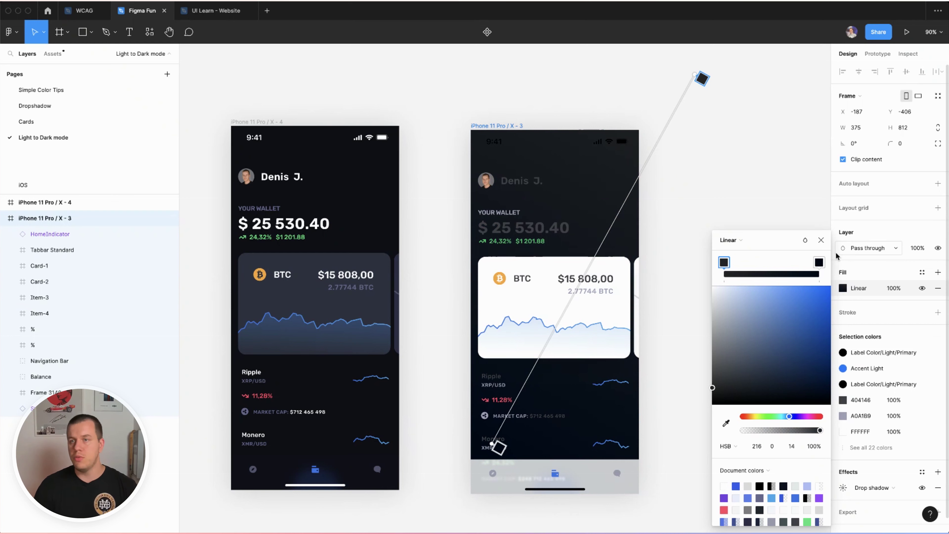
{"action": "left_click_drag", "start_coordinate": [699, 68], "coordinate": [675, 90]}
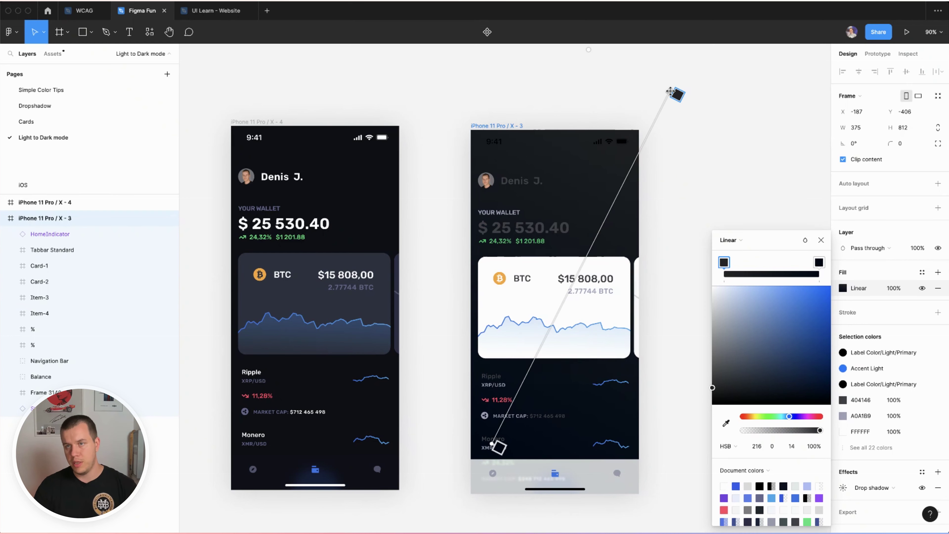
{"action": "left_click", "coordinate": [717, 385]}
{"action": "left_click_drag", "start_coordinate": [718, 388], "coordinate": [721, 383]}
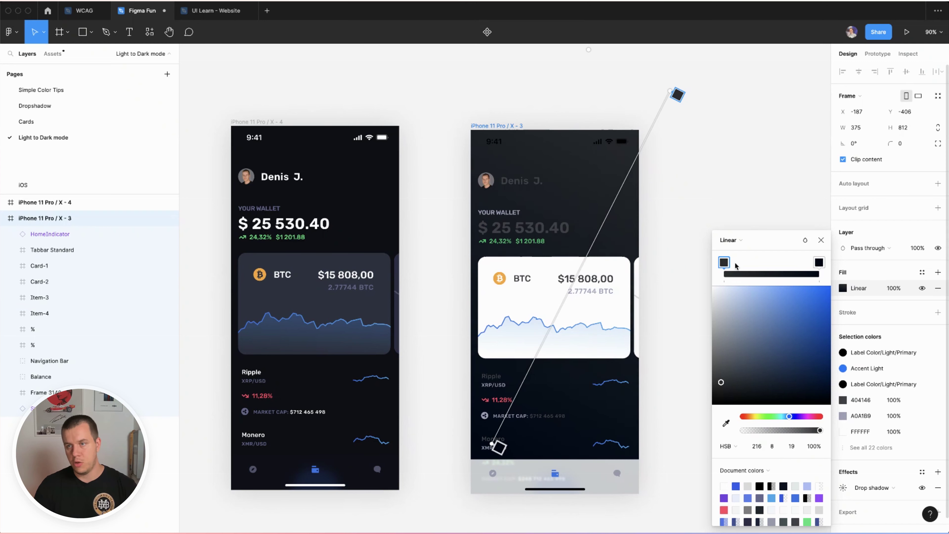
Step: Switch the fill to a radial gradient glowing from the frame's top-right corner
{"action": "left_click", "coordinate": [730, 239]}
{"action": "left_click", "coordinate": [739, 251]}
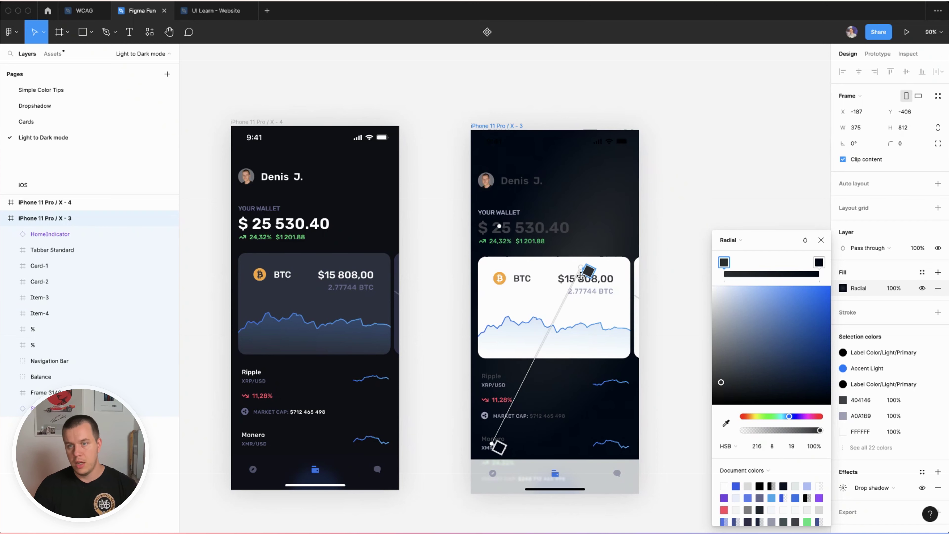
{"action": "left_click_drag", "start_coordinate": [586, 272], "coordinate": [616, 196]}
{"action": "left_click_drag", "start_coordinate": [643, 136], "coordinate": [638, 133]}
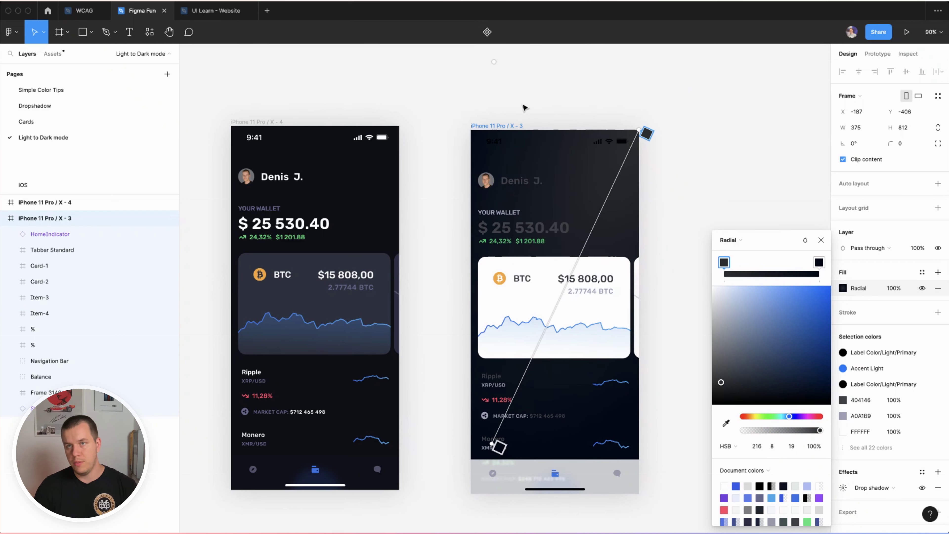
{"action": "mouse_move", "coordinate": [493, 62]}
{"action": "left_mouse_down"}
{"action": "mouse_move", "coordinate": [434, 40]}
{"action": "mouse_move", "coordinate": [568, 186]}
{"action": "mouse_move", "coordinate": [443, 149]}
{"action": "mouse_move", "coordinate": [402, 107]}
{"action": "left_mouse_up"}
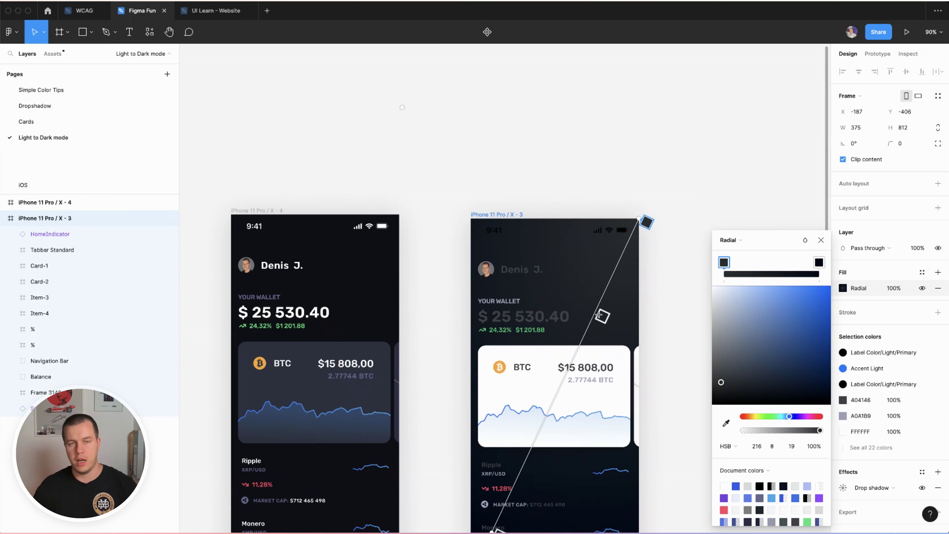
{"action": "key", "text": "Escape"}
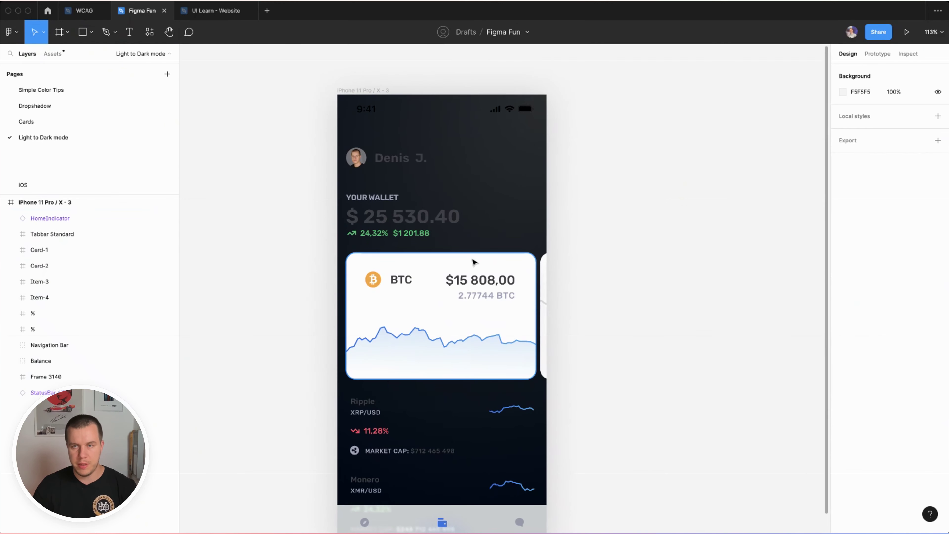
{"action": "left_click", "coordinate": [546, 261], "text": "super"}
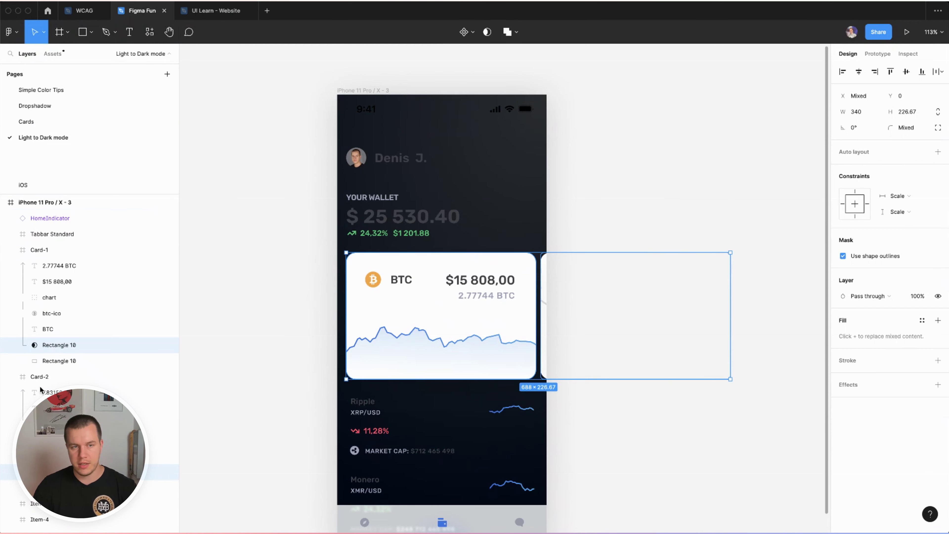
Step: Fill both card rectangles with the eyedropped screen background, raised to brightness 25
{"action": "left_click", "coordinate": [59, 361]}
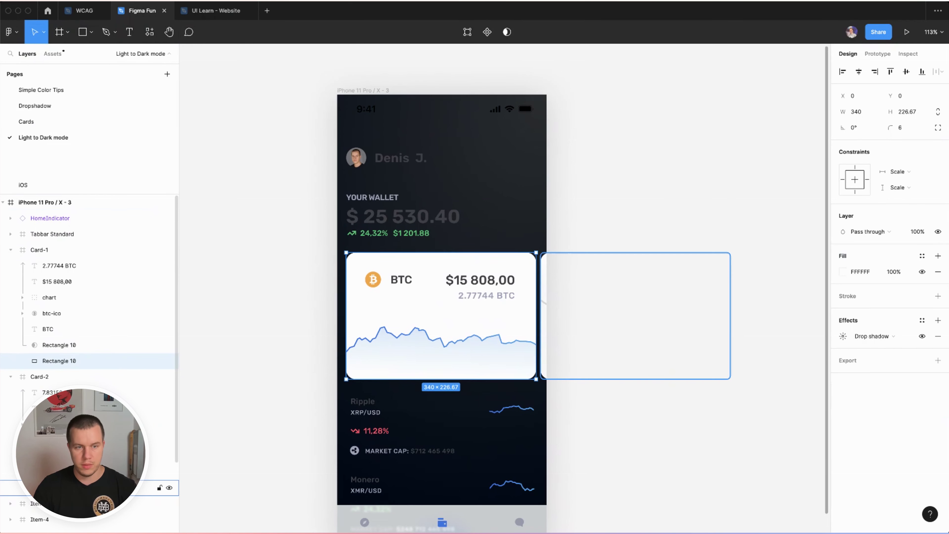
{"action": "left_click", "coordinate": [575, 257], "text": "shift"}
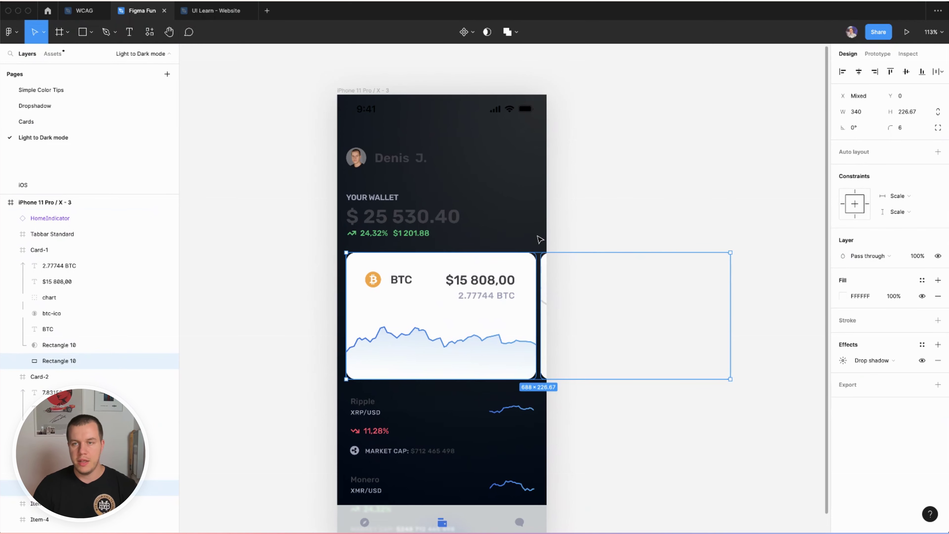
{"action": "key", "text": "i"}
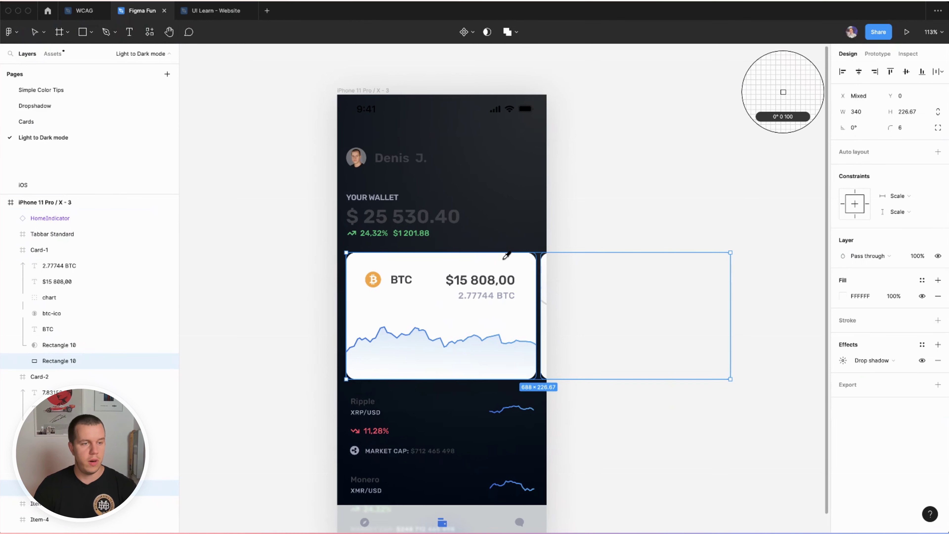
{"action": "left_click", "coordinate": [440, 245]}
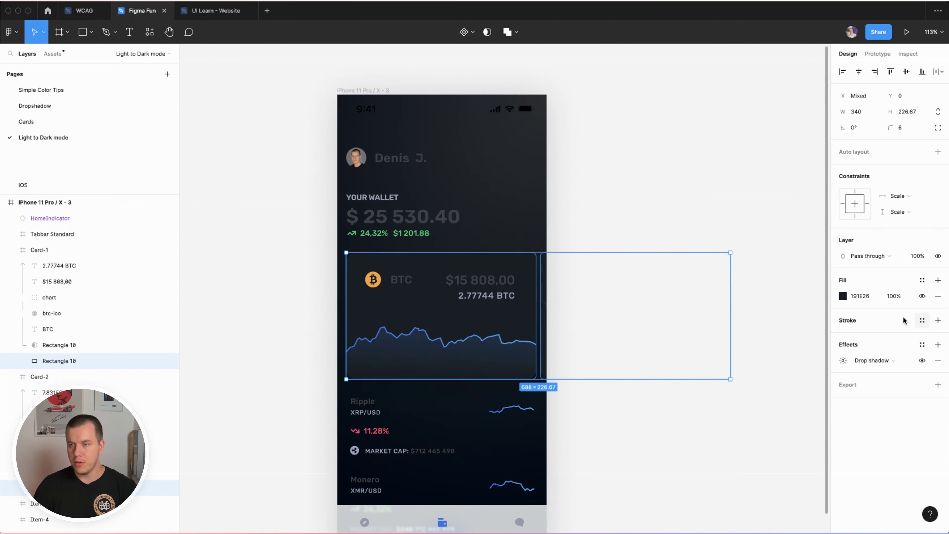
{"action": "left_click", "coordinate": [842, 296]}
{"action": "left_click", "coordinate": [791, 447]}
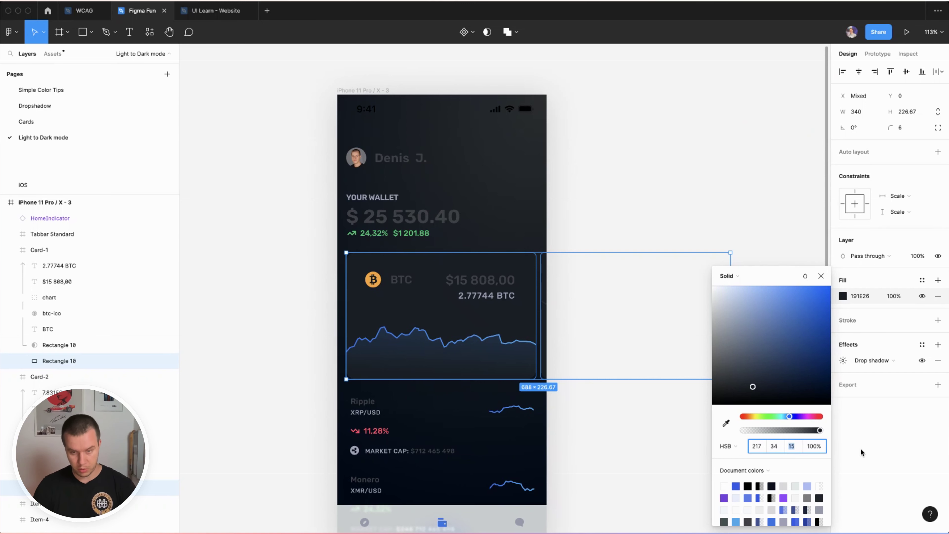
{"action": "type", "text": "25"}
{"action": "key", "text": "Return"}
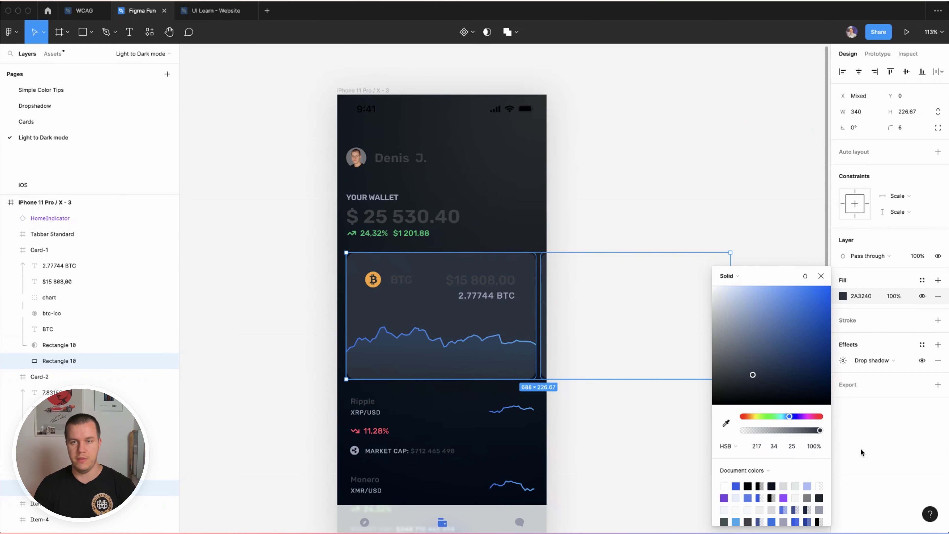
{"action": "left_click", "coordinate": [328, 330]}
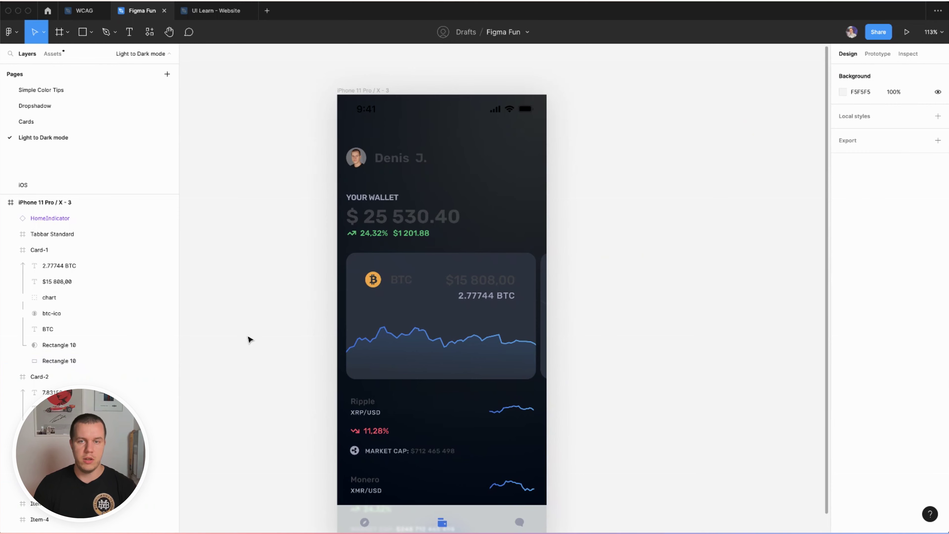
Step: Lower both cards' fill brightness to 20 for a 222833 blue-gray
{"action": "left_click", "coordinate": [477, 266], "text": "super"}
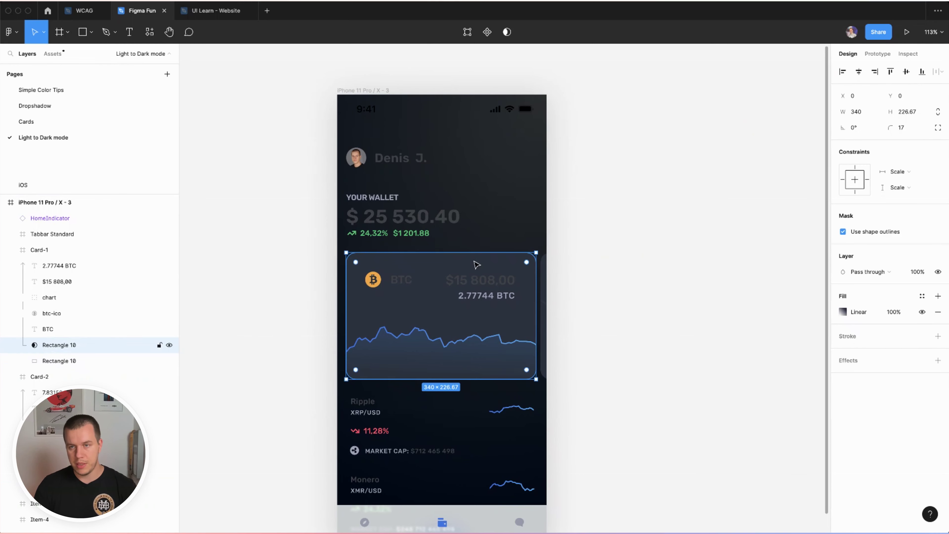
{"action": "left_click", "coordinate": [56, 361]}
{"action": "left_click", "coordinate": [717, 370], "text": "shift"}
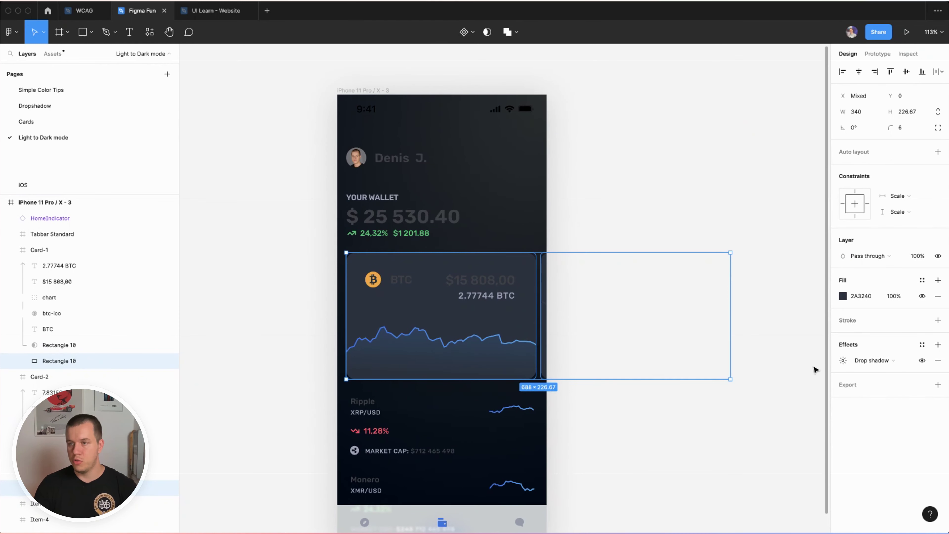
{"action": "left_click", "coordinate": [843, 296]}
{"action": "left_click", "coordinate": [795, 450]}
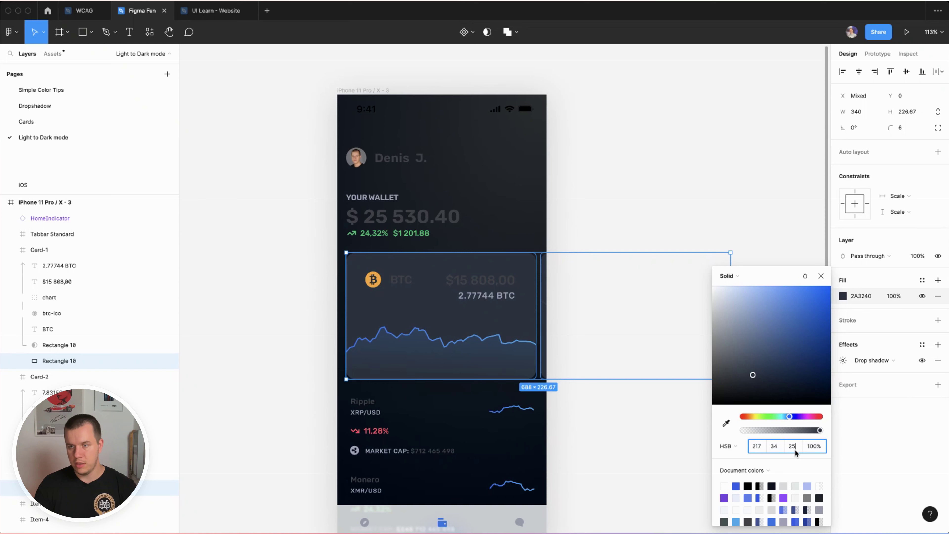
{"action": "type", "text": "19"}
{"action": "key", "text": "Return"}
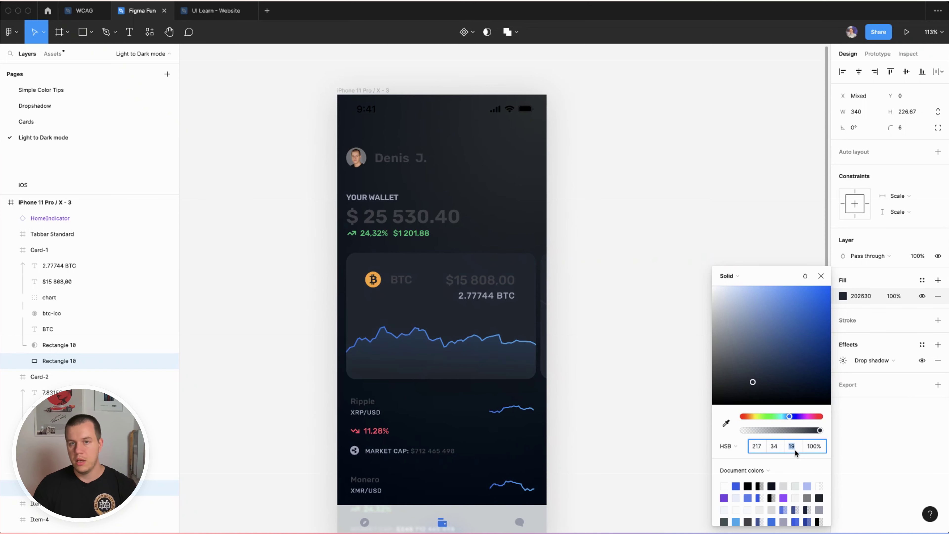
{"action": "key", "text": "Up"}
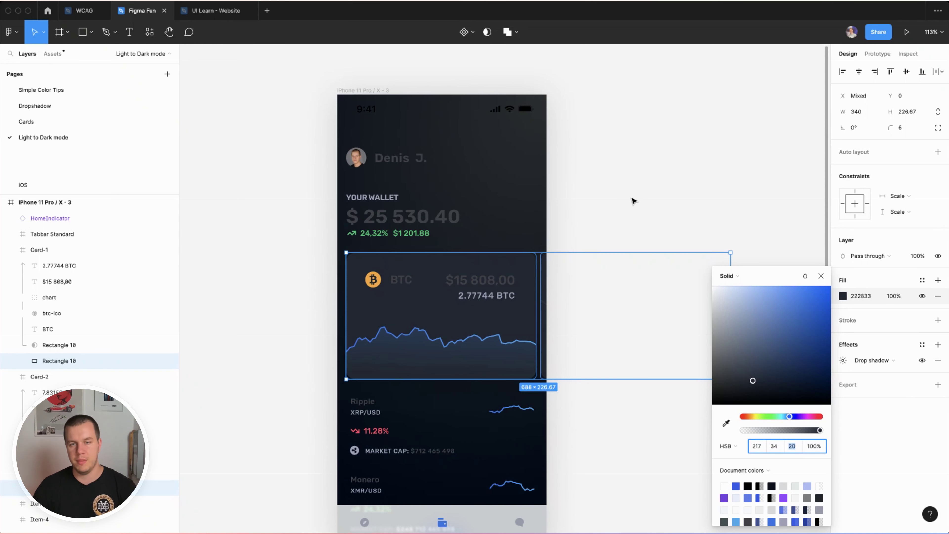
{"action": "left_click", "coordinate": [634, 202]}
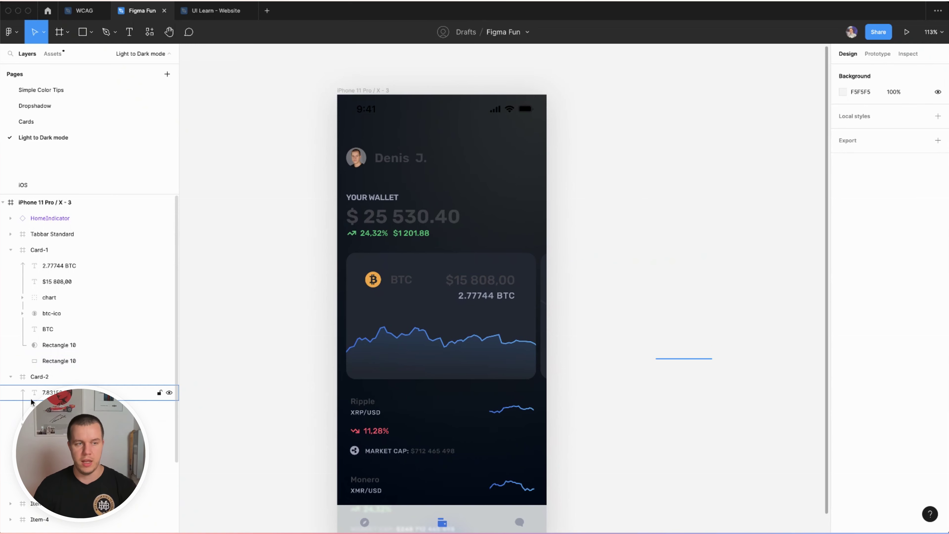
Step: Give the tab bar's Color layer a solid 222833 fill
{"action": "left_click", "coordinate": [534, 521]}
{"action": "scroll", "coordinate": [635, 429], "scroll_direction": "down", "scroll_amount": 1}
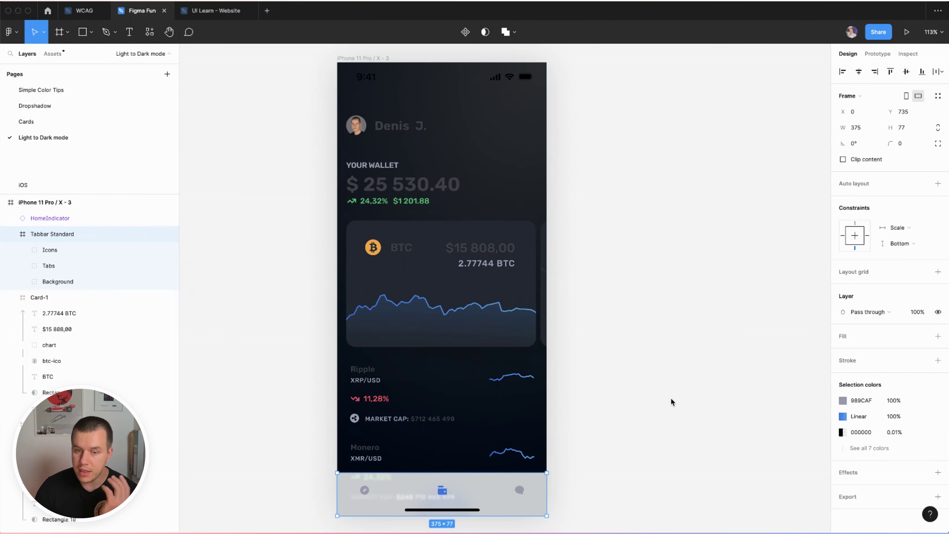
{"action": "left_click", "coordinate": [706, 406]}
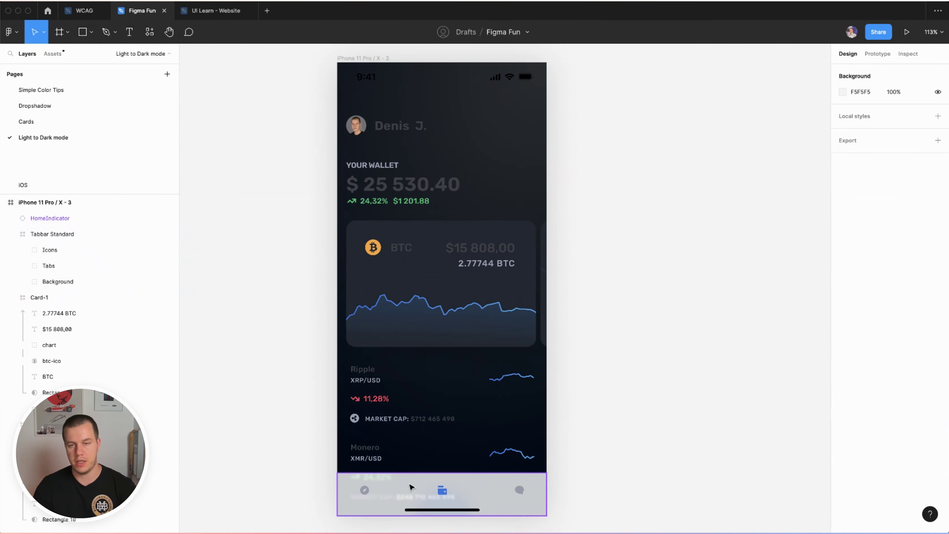
{"action": "left_click", "coordinate": [523, 497], "text": "super"}
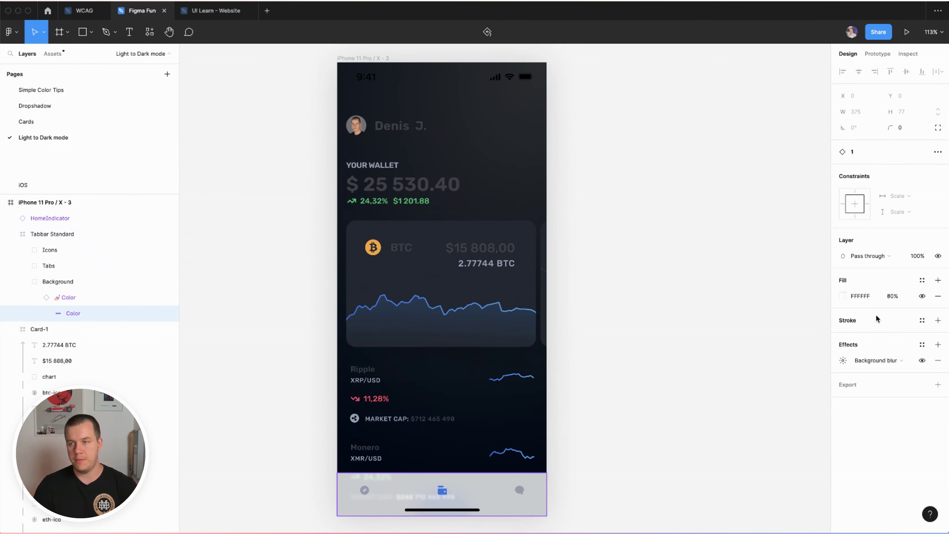
{"action": "key", "text": "super+alt+p"}
{"action": "left_click", "coordinate": [755, 354]}
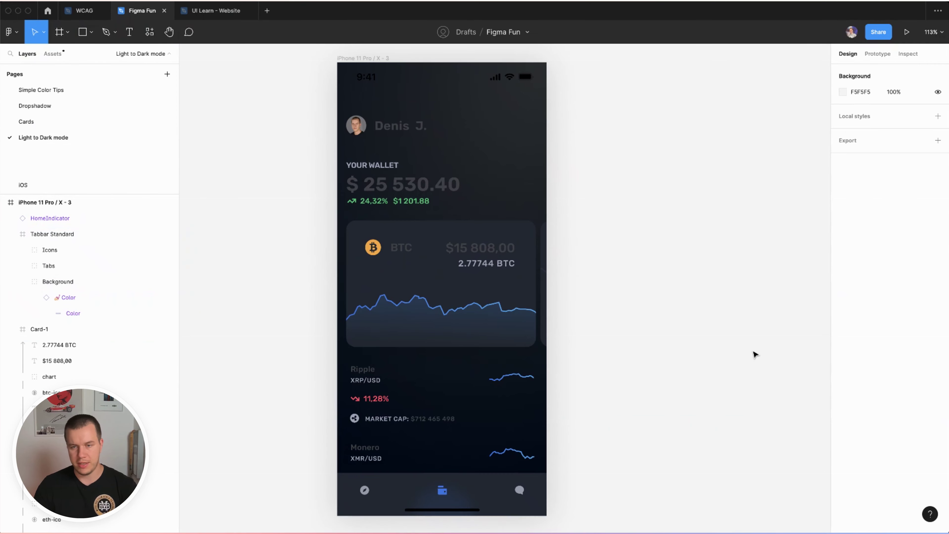
Step: Lower the tab bar fill's brightness to 15 for a darker 1A1E26
{"action": "left_click", "coordinate": [396, 487], "text": "super"}
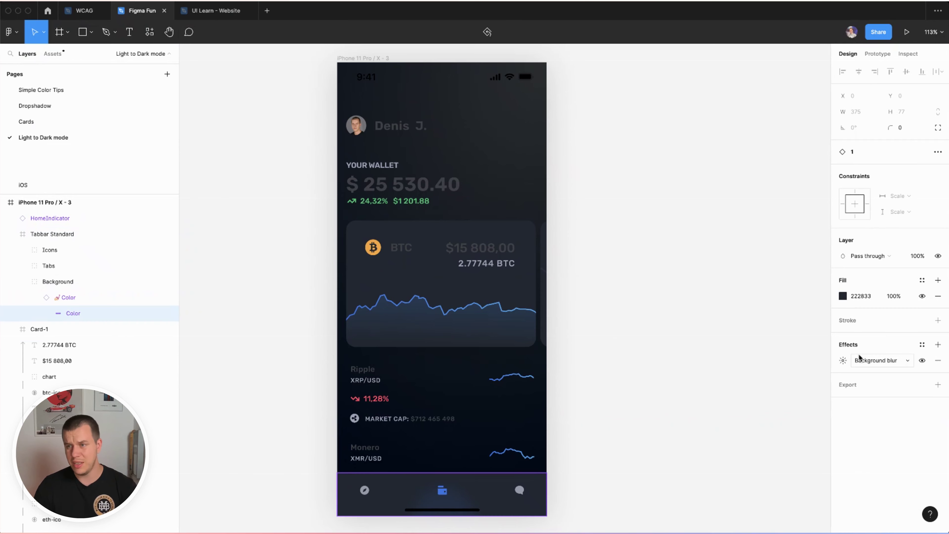
{"action": "left_click", "coordinate": [843, 296]}
{"action": "key", "text": "Tab"}
{"action": "key", "text": "Tab"}
{"action": "type", "text": "15"}
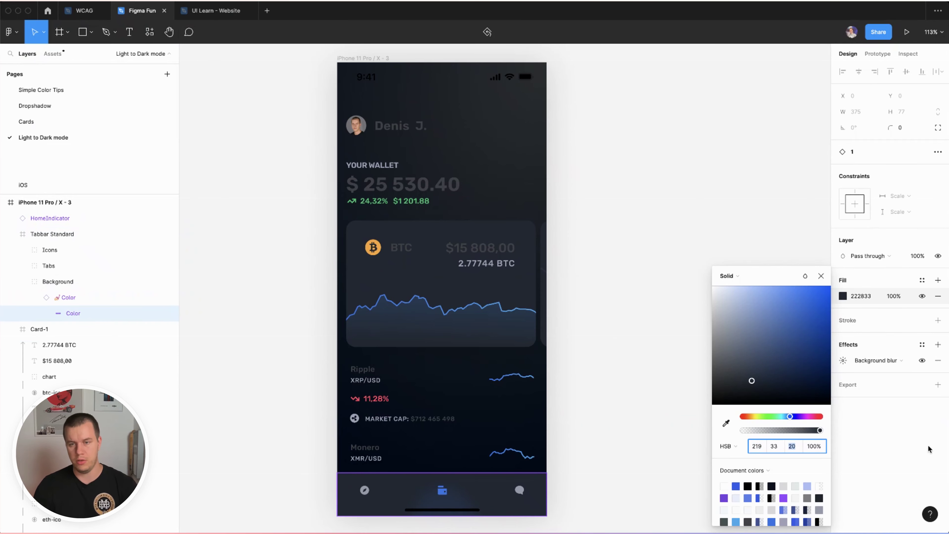
{"action": "key", "text": "Return"}
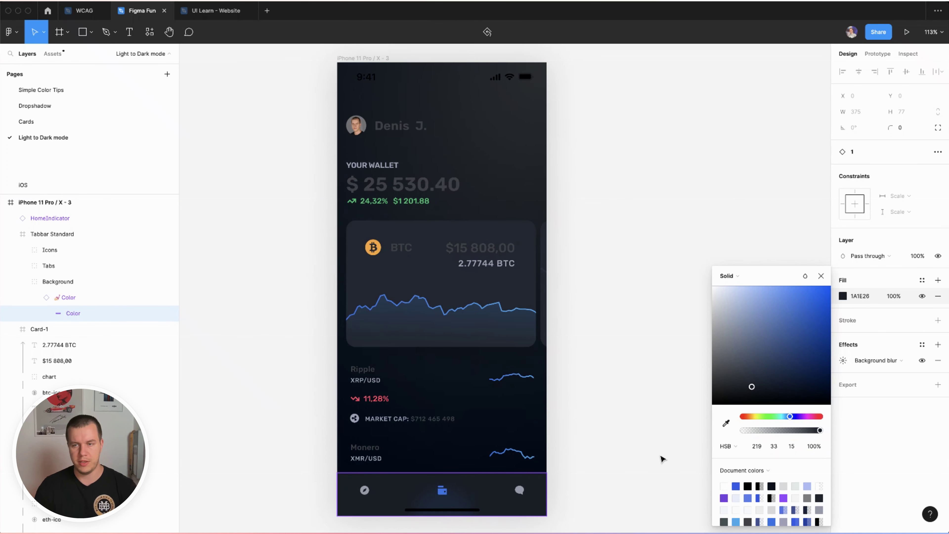
{"action": "left_click", "coordinate": [662, 459]}
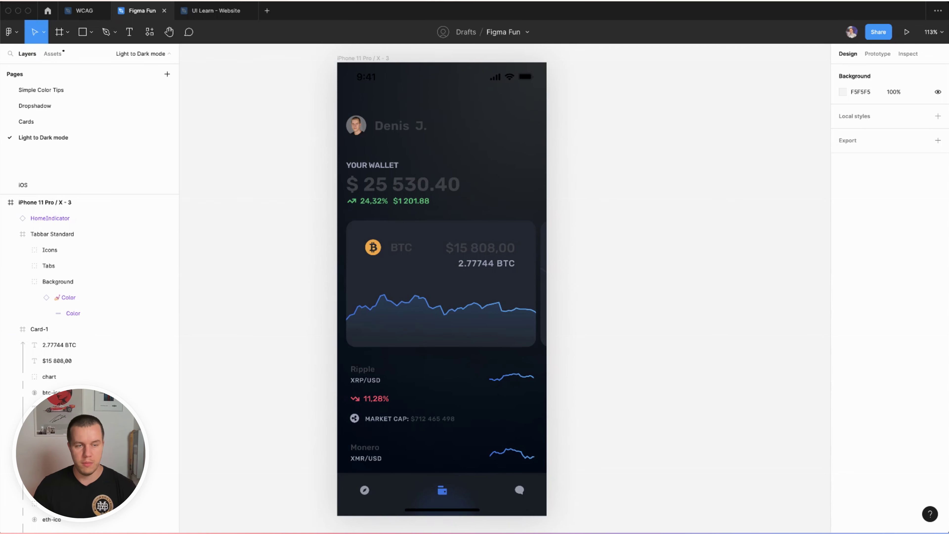
Step: Select all the white text layers and set their fill to hue 225, brightness 80
{"action": "left_click_drag", "start_coordinate": [629, 313], "coordinate": [625, 319]}
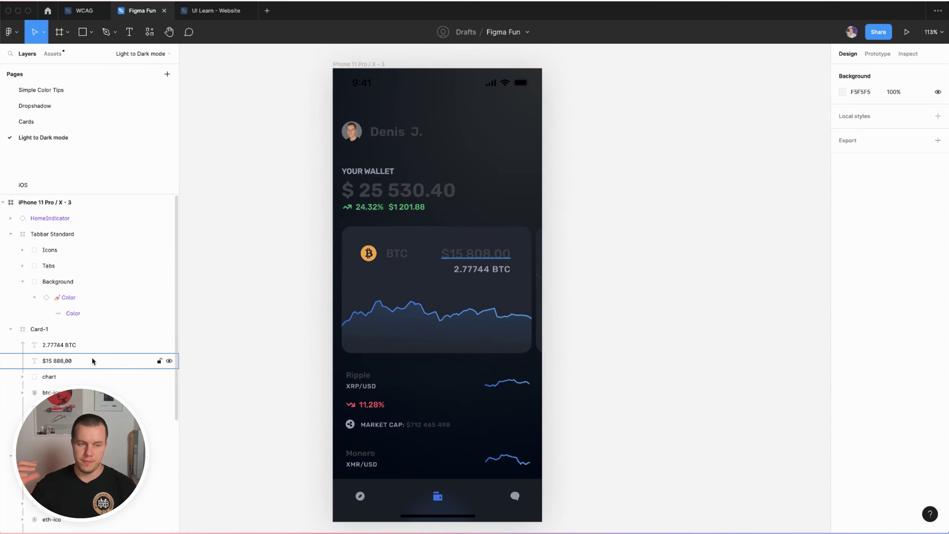
{"action": "scroll", "coordinate": [91, 360], "scroll_direction": "down", "scroll_amount": 5}
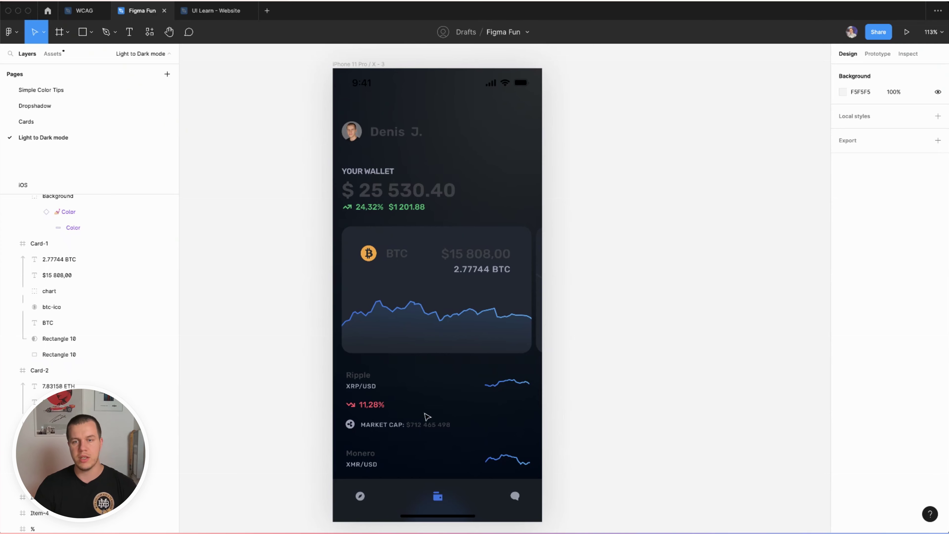
{"action": "key", "text": "alt+super+p"}
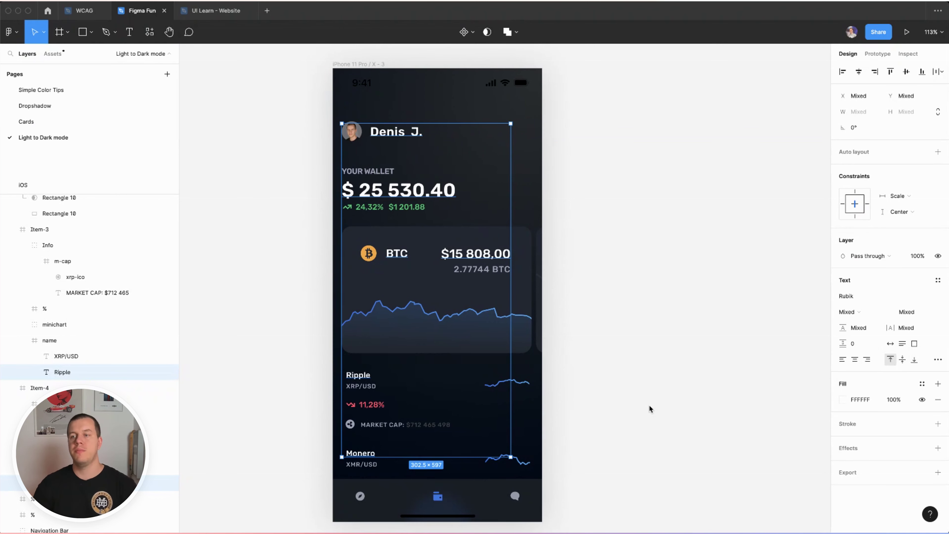
{"action": "left_click", "coordinate": [843, 399]}
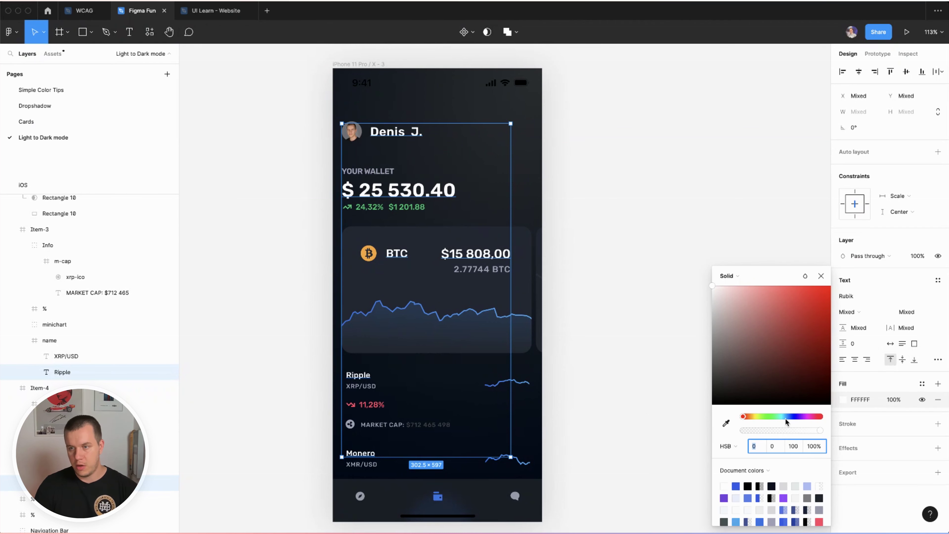
{"action": "left_click_drag", "start_coordinate": [787, 417], "coordinate": [791, 417]}
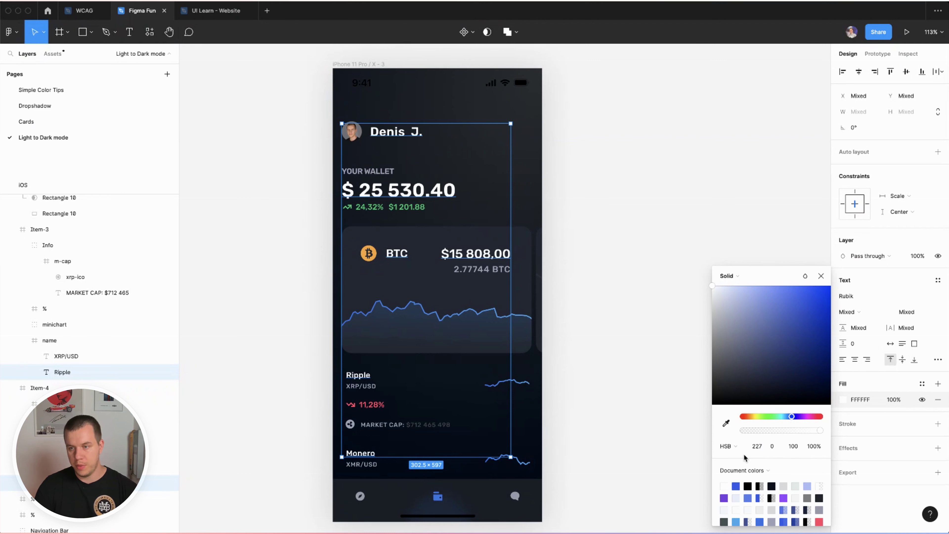
{"action": "left_click", "coordinate": [753, 447]}
{"action": "type", "text": "225"}
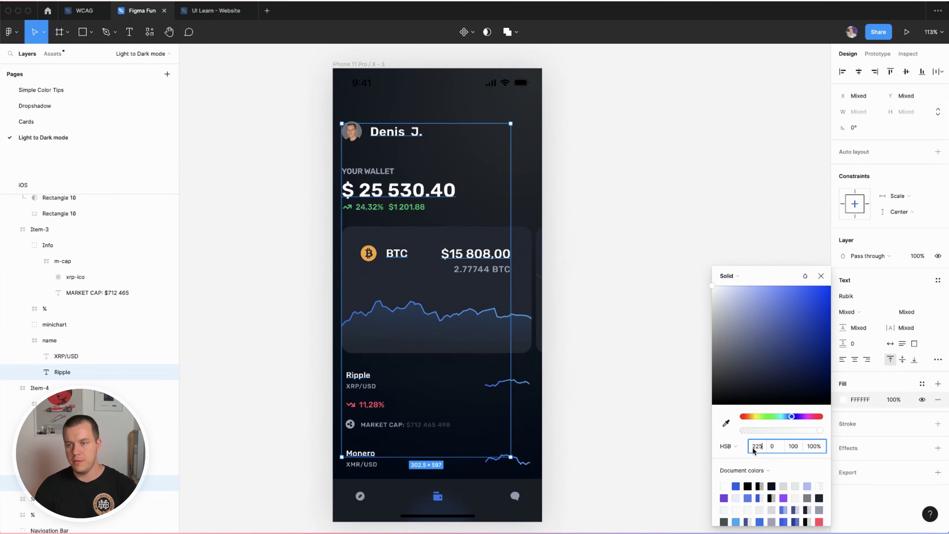
{"action": "key", "text": "Tab"}
{"action": "key", "text": "Tab"}
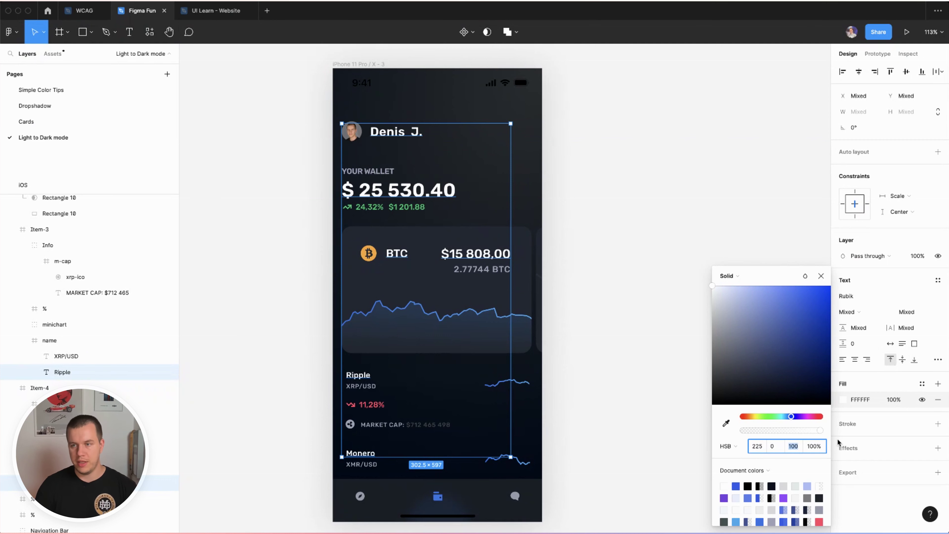
{"action": "type", "text": "80"}
{"action": "key", "text": "Return"}
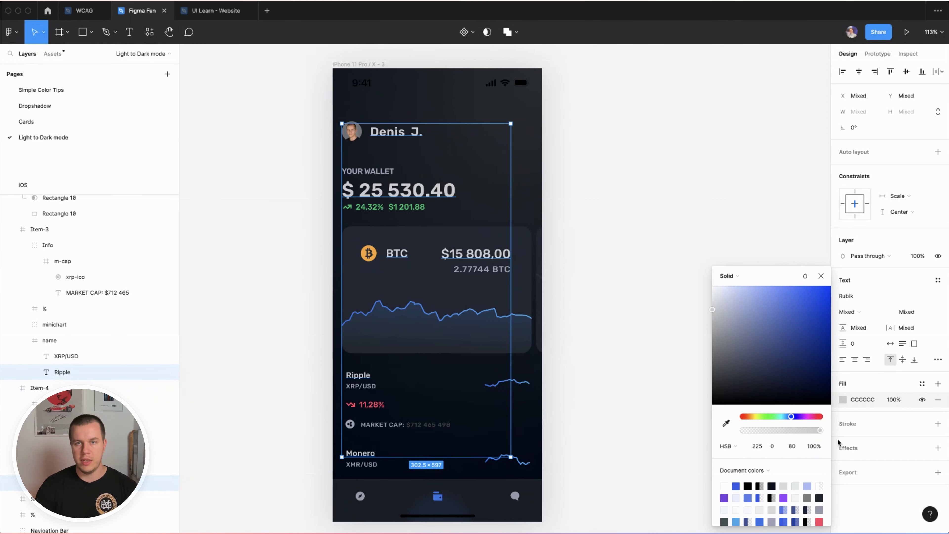
Step: Refine the text fill to saturation 5, brightness 95 for off-white E6E9F2
{"action": "left_click", "coordinate": [772, 446]}
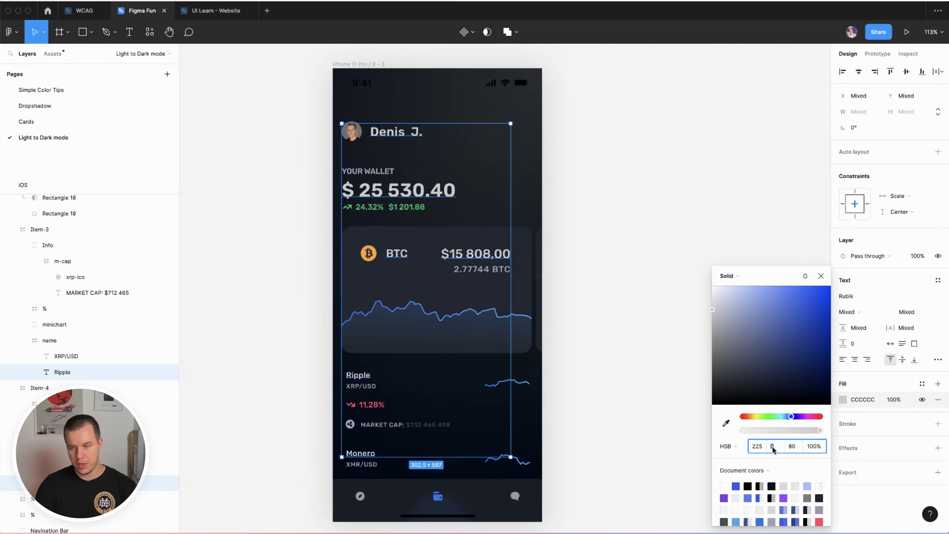
{"action": "type", "text": "20"}
{"action": "key", "text": "Return"}
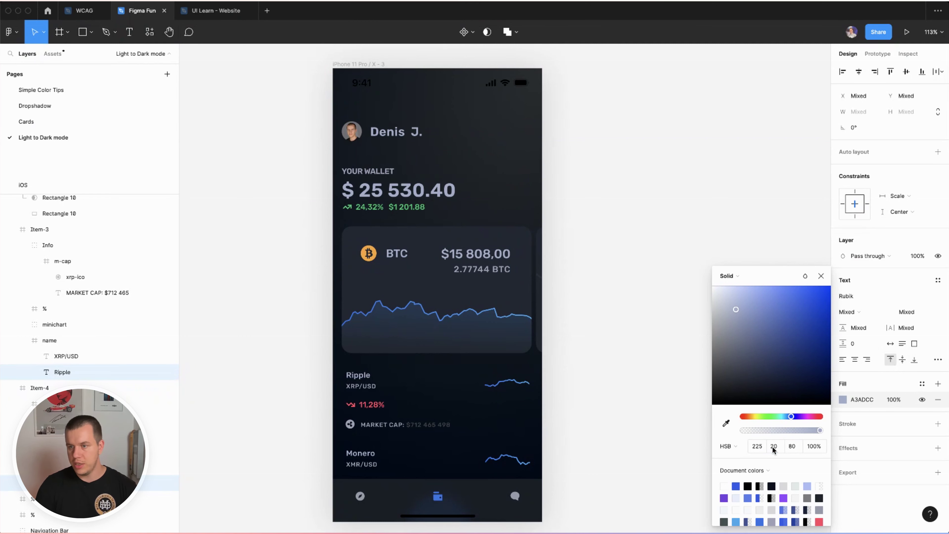
{"action": "left_click", "coordinate": [772, 446]}
{"action": "type", "text": "10"}
{"action": "key", "text": "Return"}
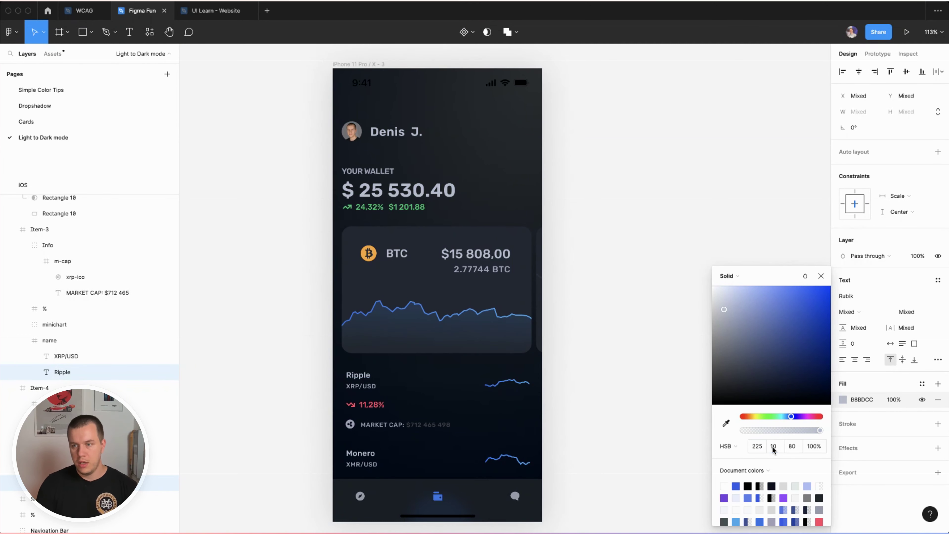
{"action": "type", "text": "95"}
{"action": "key", "text": "Return"}
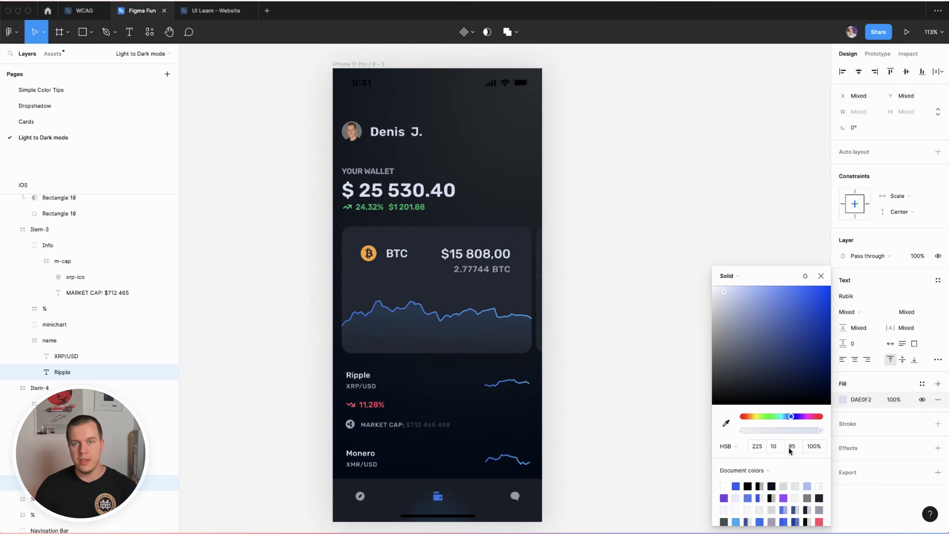
{"action": "left_click", "coordinate": [772, 446]}
{"action": "type", "text": "5"}
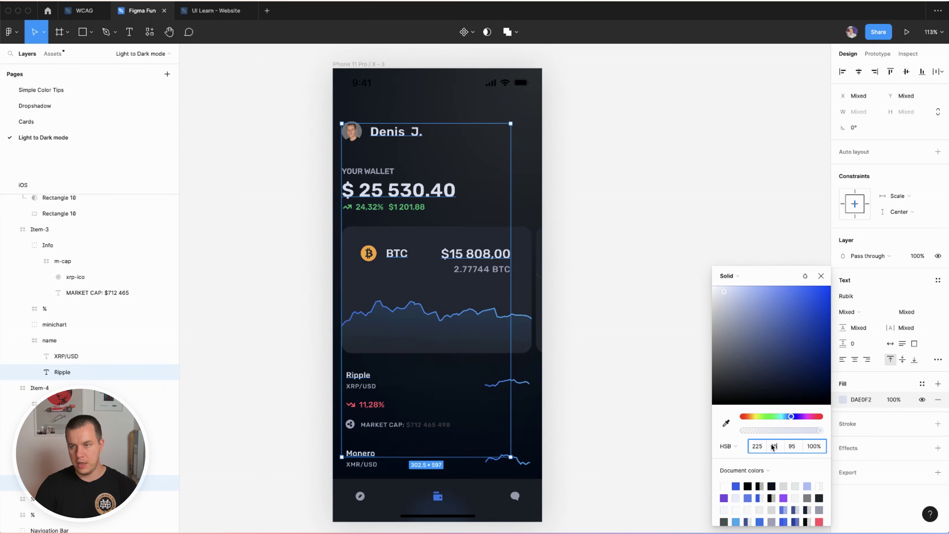
{"action": "key", "text": "Return"}
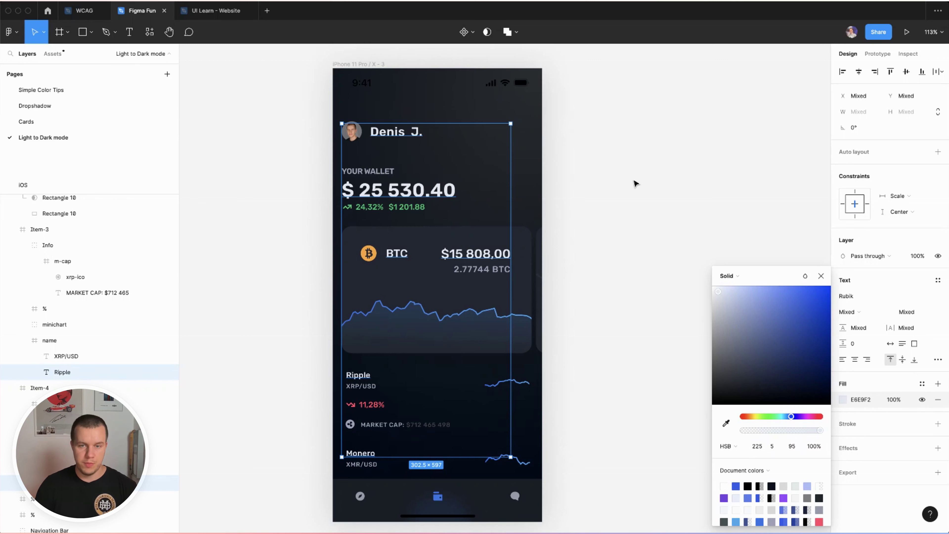
{"action": "left_click", "coordinate": [600, 362]}
Step: Set the Ripple item's MARKET CAP text colour to gray A0A1B9
{"action": "left_click", "coordinate": [421, 425], "text": "super"}
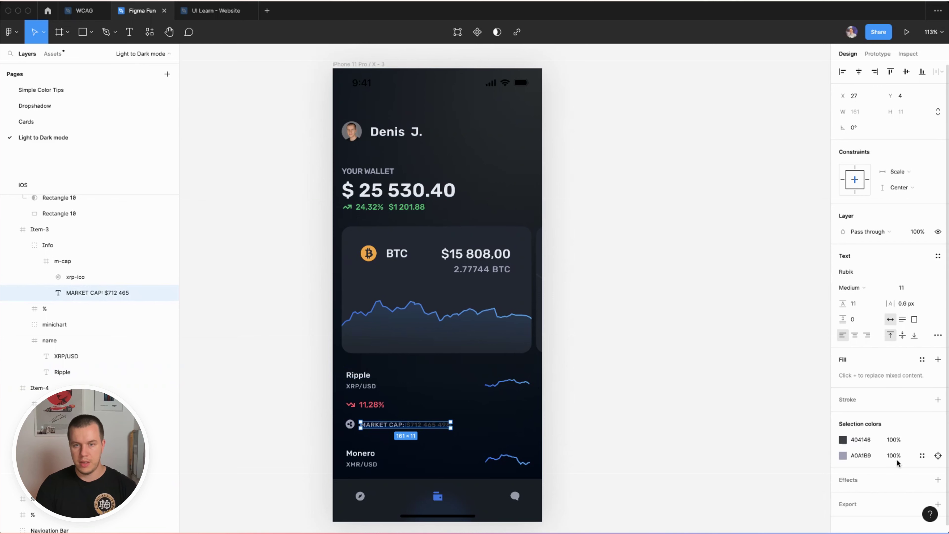
{"action": "left_click", "coordinate": [842, 455]}
{"action": "key", "text": "i"}
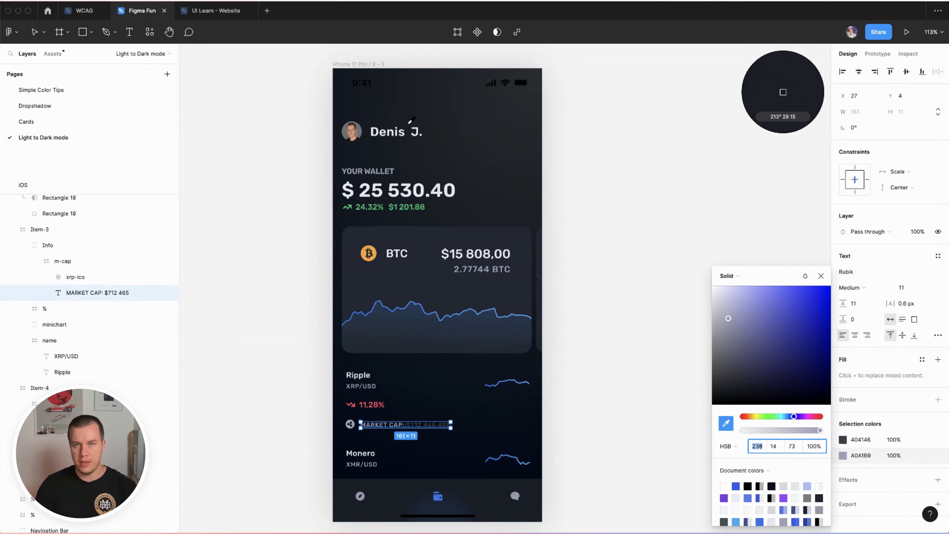
{"action": "left_click", "coordinate": [416, 129]}
{"action": "key", "text": "ctrl+z"}
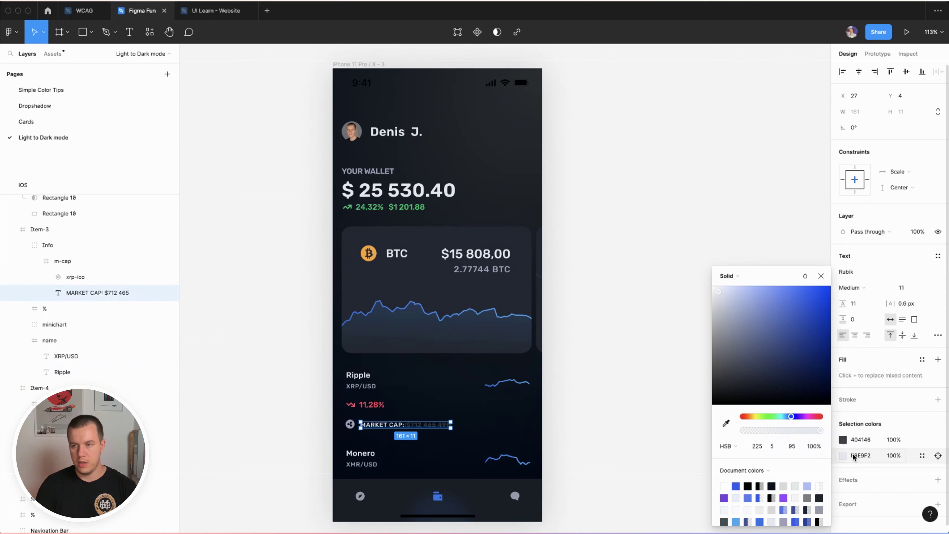
{"action": "left_click", "coordinate": [861, 440]}
{"action": "type", "text": "A0A1B9"}
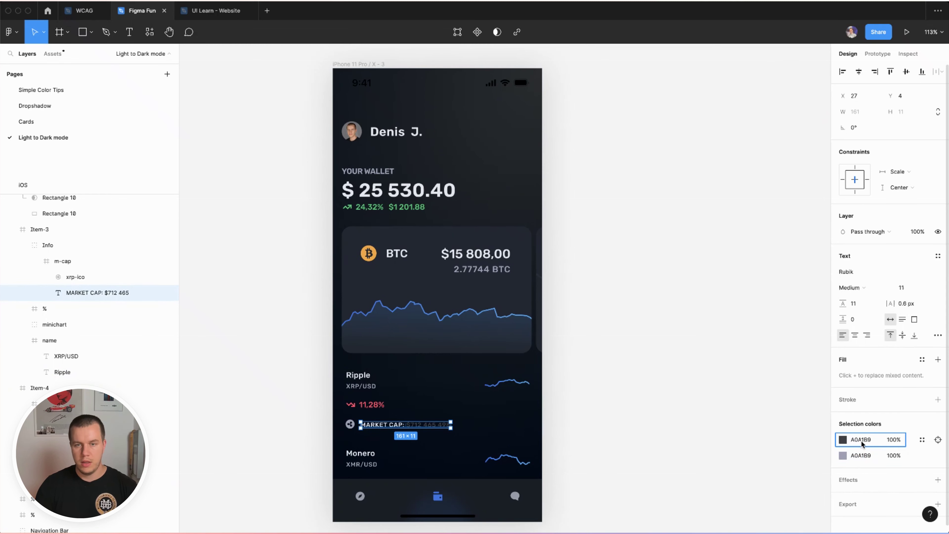
{"action": "left_click", "coordinate": [730, 417]}
{"action": "key", "text": "ctrl+z"}
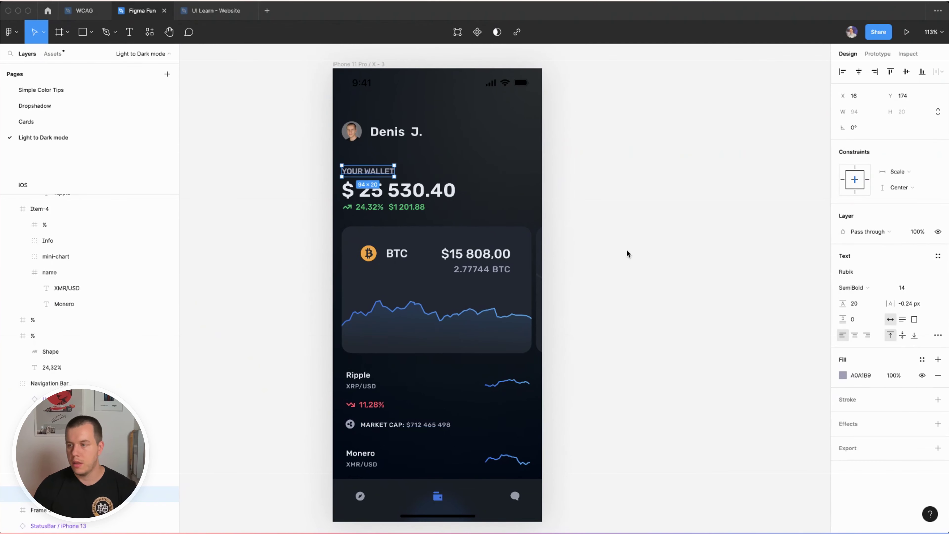
{"action": "left_click", "coordinate": [56, 335]}
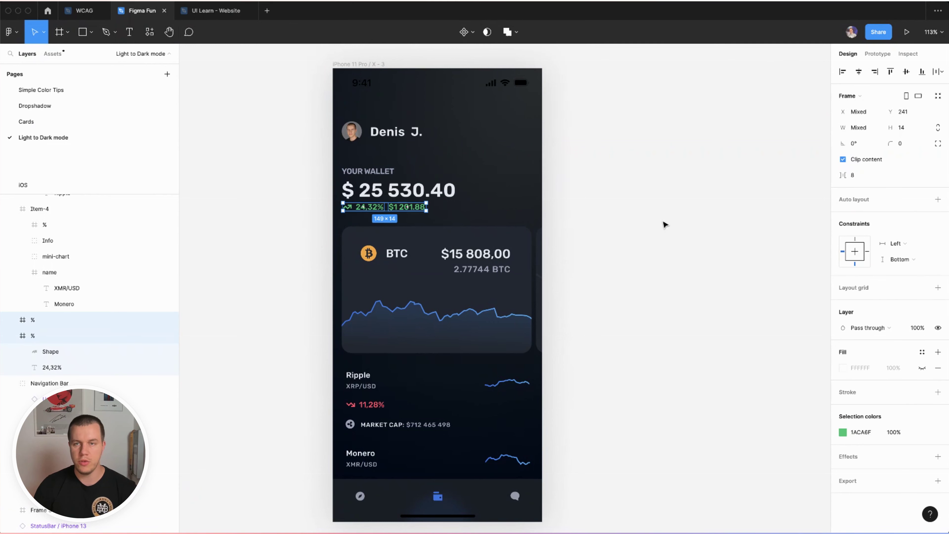
Step: Draw a square swatch beside the phone filled with the dark background colour 121822
{"action": "left_click", "coordinate": [56, 320], "text": "shift"}
{"action": "left_click", "coordinate": [842, 432]}
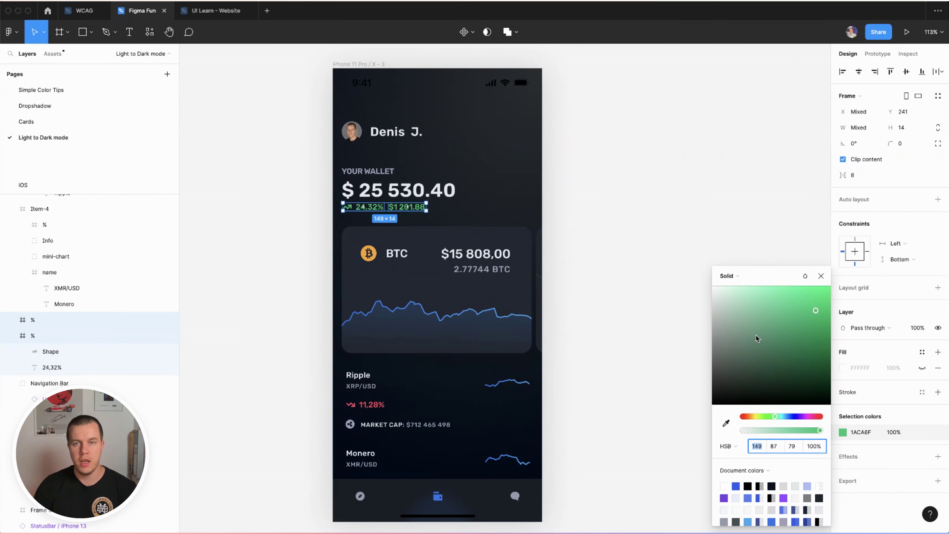
{"action": "left_click", "coordinate": [233, 201]}
{"action": "key", "text": "r"}
{"action": "left_click_drag", "start_coordinate": [553, 176], "coordinate": [612, 235]}
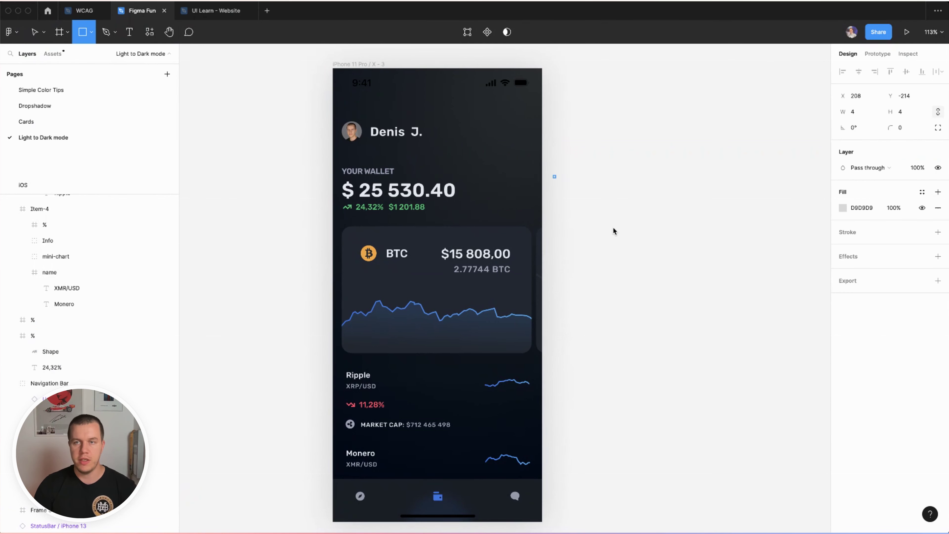
{"action": "key", "text": "i"}
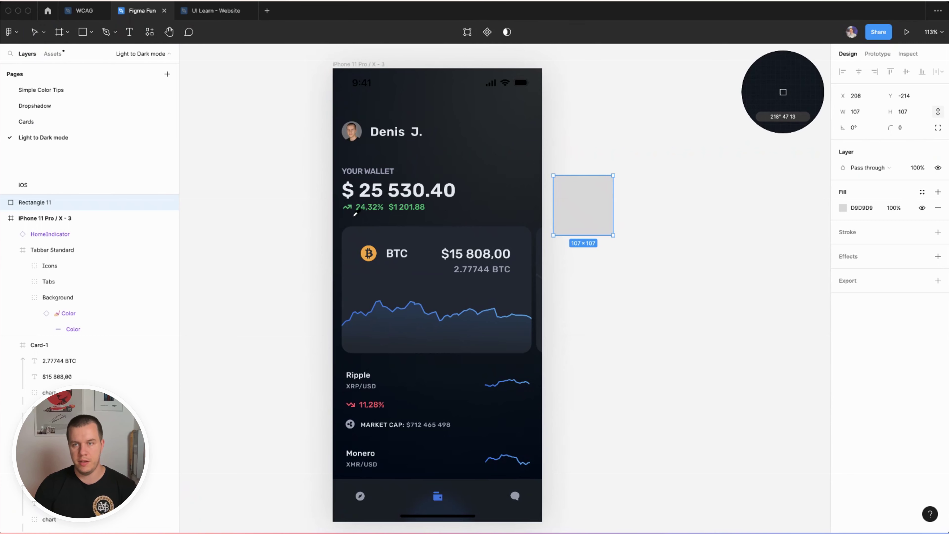
{"action": "left_click", "coordinate": [358, 213]}
Step: Duplicate the swatch, fill the copy with the green 1ACA6F, and select both
{"action": "left_click_drag", "start_coordinate": [596, 208], "coordinate": [618, 208]}
{"action": "scroll", "coordinate": [390, 206], "scroll_direction": "up", "scroll_amount": 10}
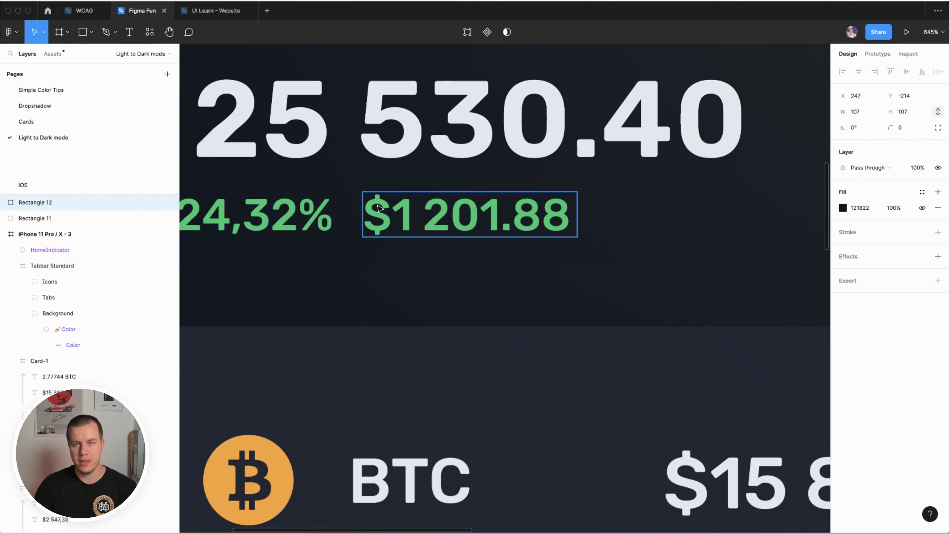
{"action": "key", "text": "i"}
{"action": "left_click", "coordinate": [383, 199]}
{"action": "scroll", "coordinate": [383, 202], "scroll_direction": "down", "scroll_amount": 8}
{"action": "key", "text": "Escape"}
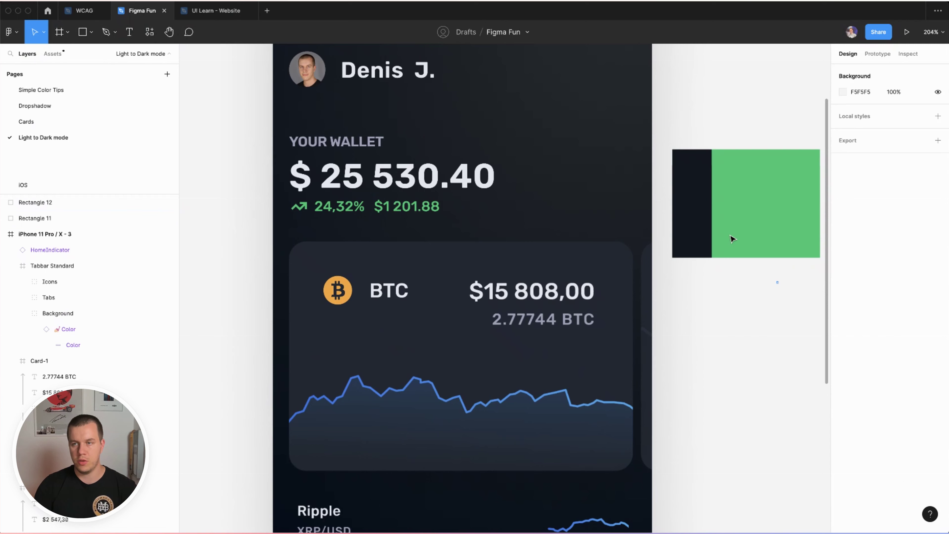
{"action": "left_click_drag", "start_coordinate": [730, 269], "coordinate": [676, 178]}
{"action": "key", "text": "ctrl+slash"}
Step: Run Stark's Contrast check on the green and dark swatches, which reports APCA 60
{"action": "type", "text": "stark"}
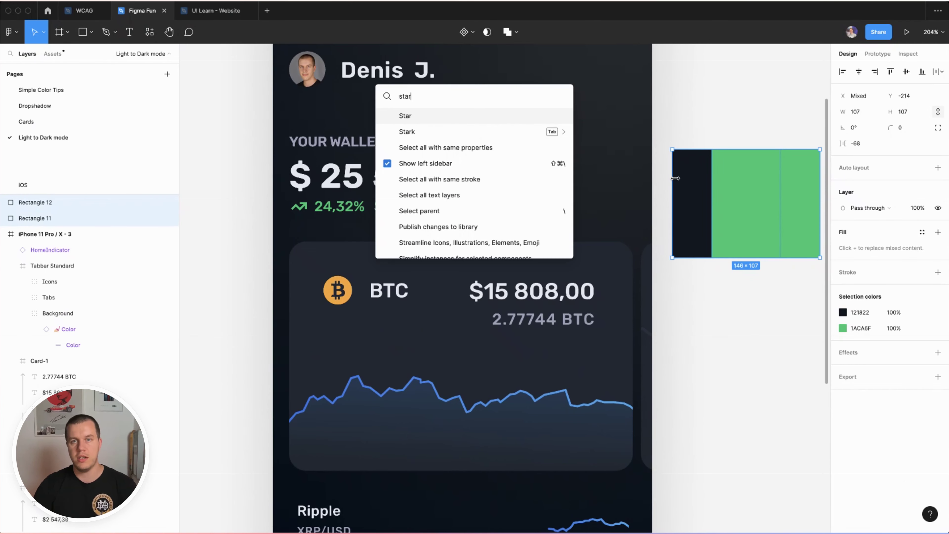
{"action": "key", "text": "Return"}
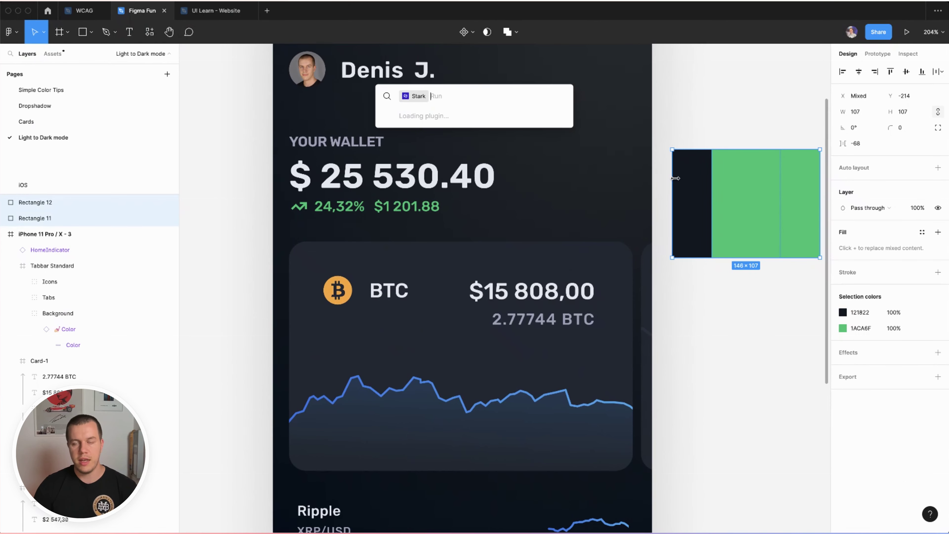
{"action": "key", "text": "Down"}
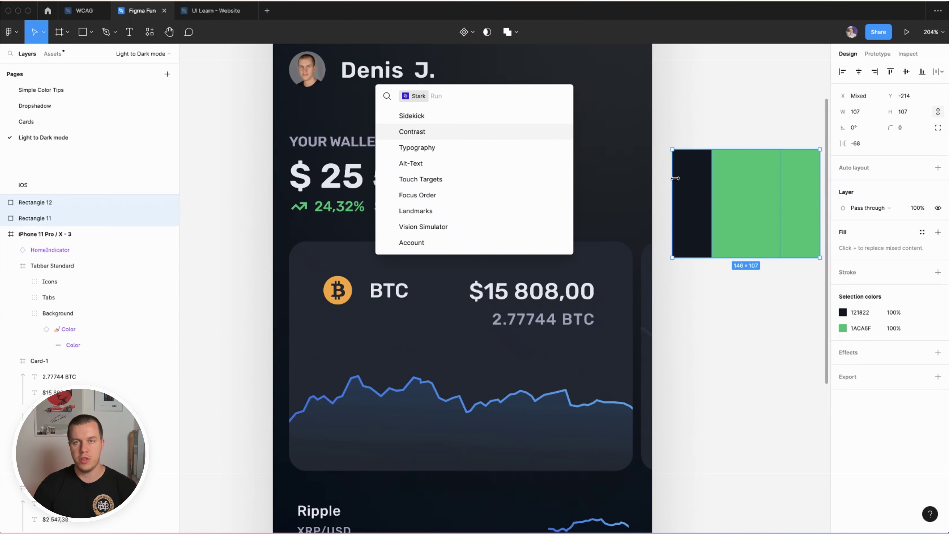
{"action": "key", "text": "Return"}
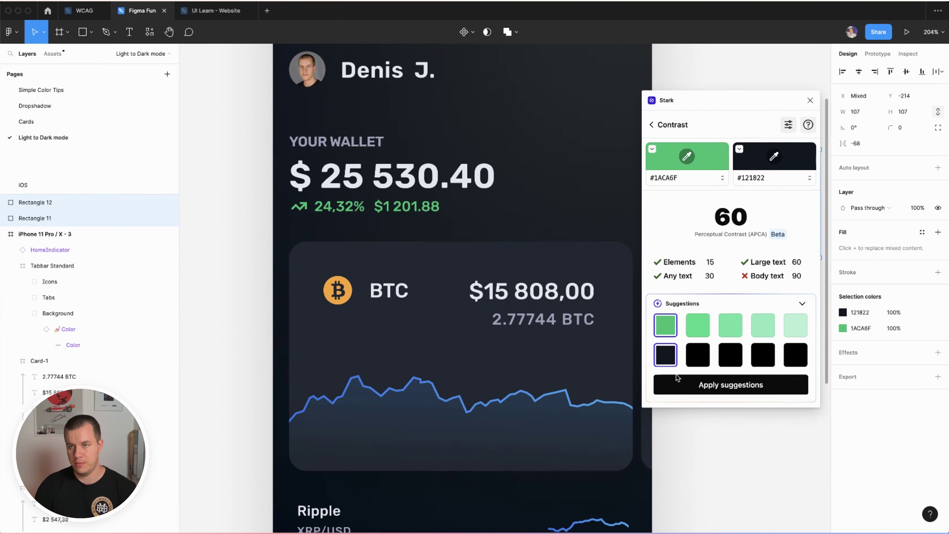
Step: Close the Stark contrast checker and select the 24,32% and $1 201.88 gain figures
{"action": "left_click", "coordinate": [732, 477]}
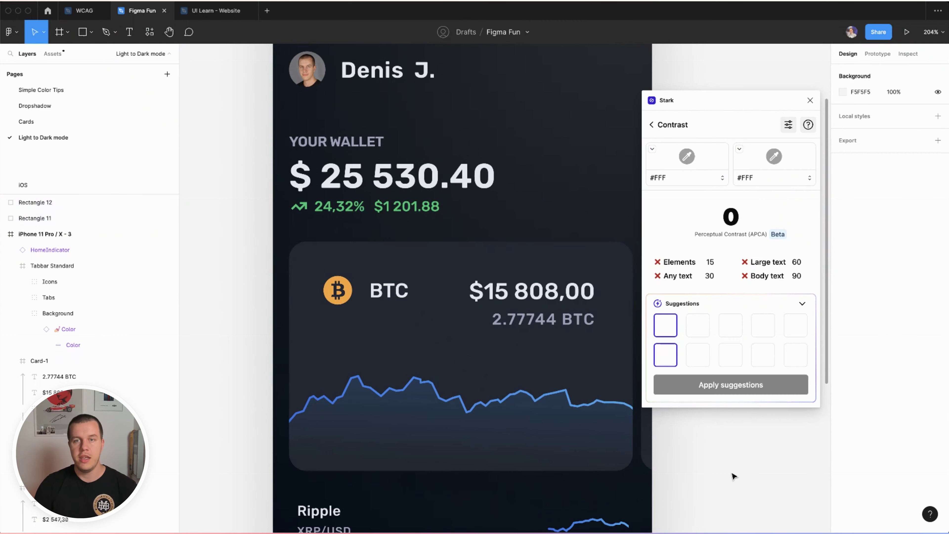
{"action": "left_click", "coordinate": [809, 100]}
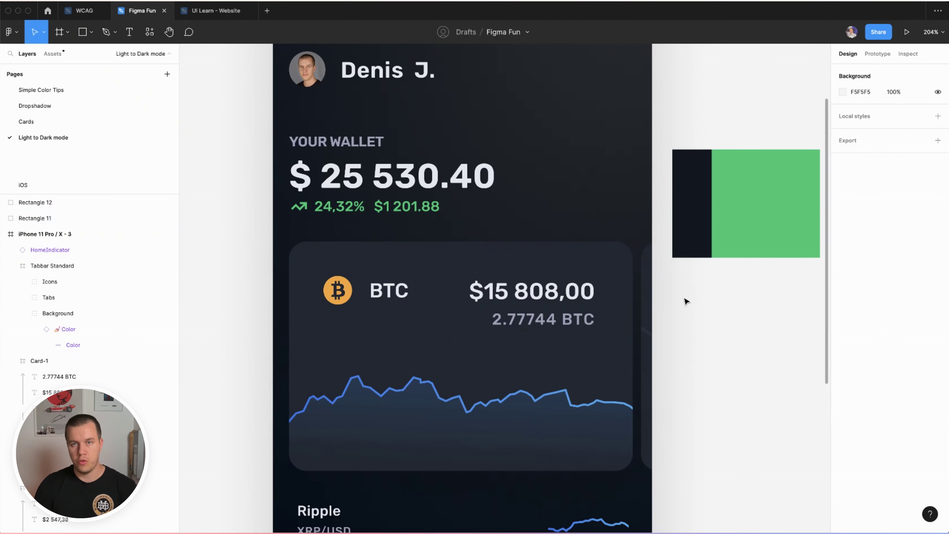
{"action": "left_click", "coordinate": [323, 206]}
{"action": "left_click", "coordinate": [407, 206], "text": "shift"}
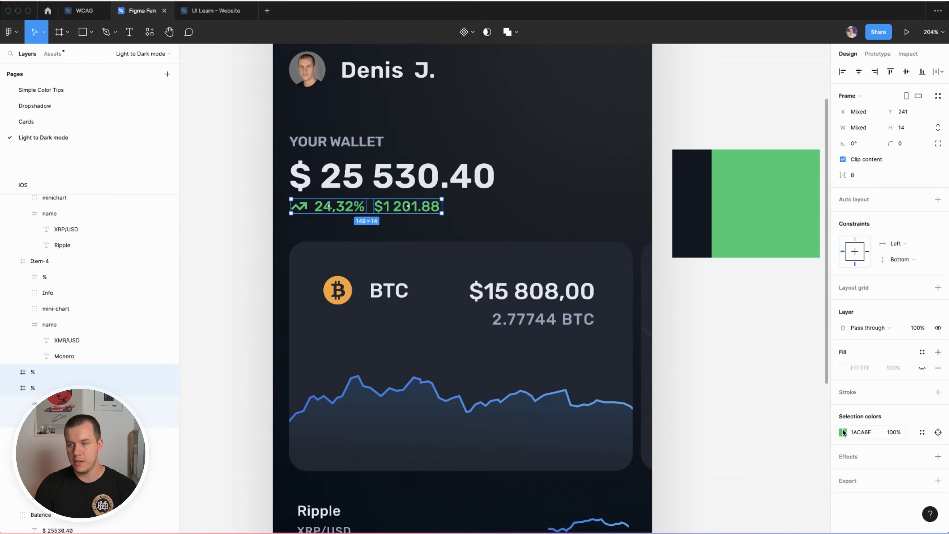
Step: Set the shared green to saturation 70 and brightness 85, giving 41D98A
{"action": "left_click", "coordinate": [842, 432]}
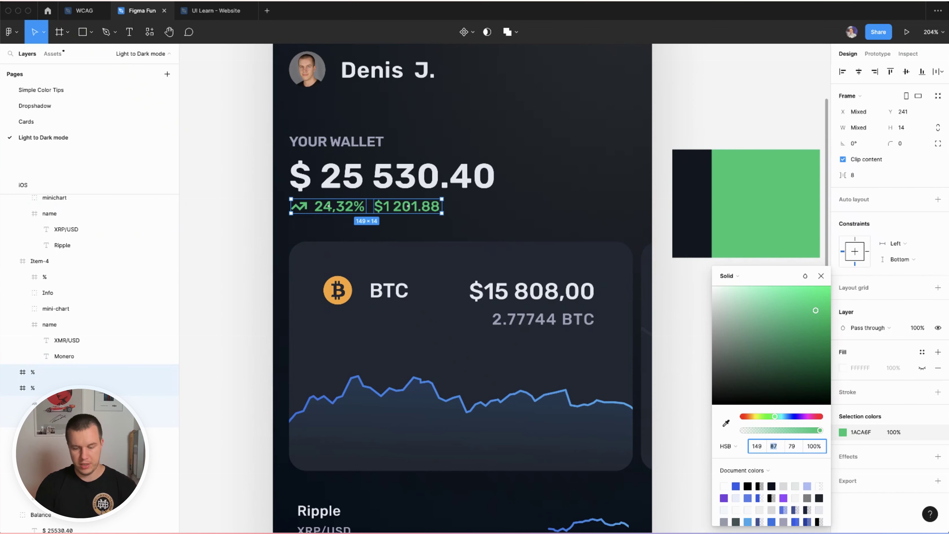
{"action": "type", "text": "50"}
{"action": "key", "text": "Return"}
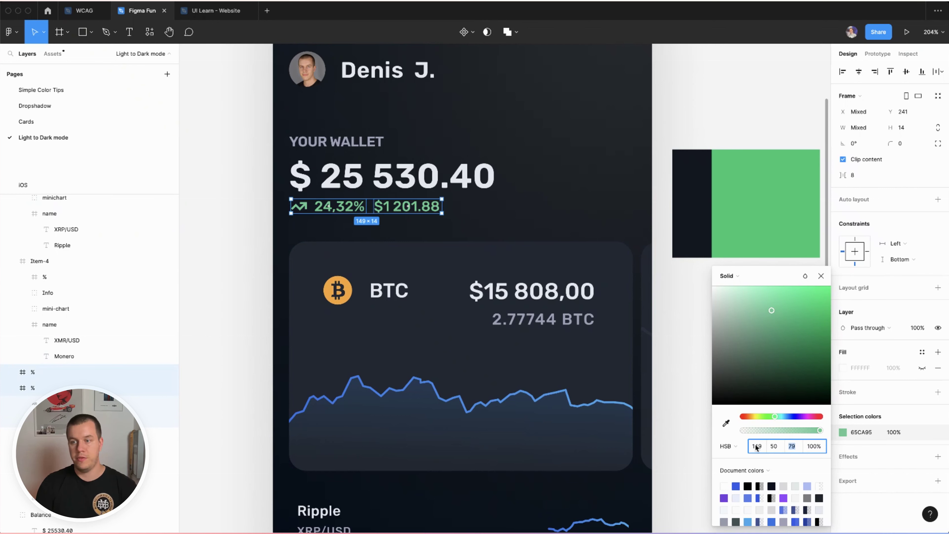
{"action": "key", "text": "super+z"}
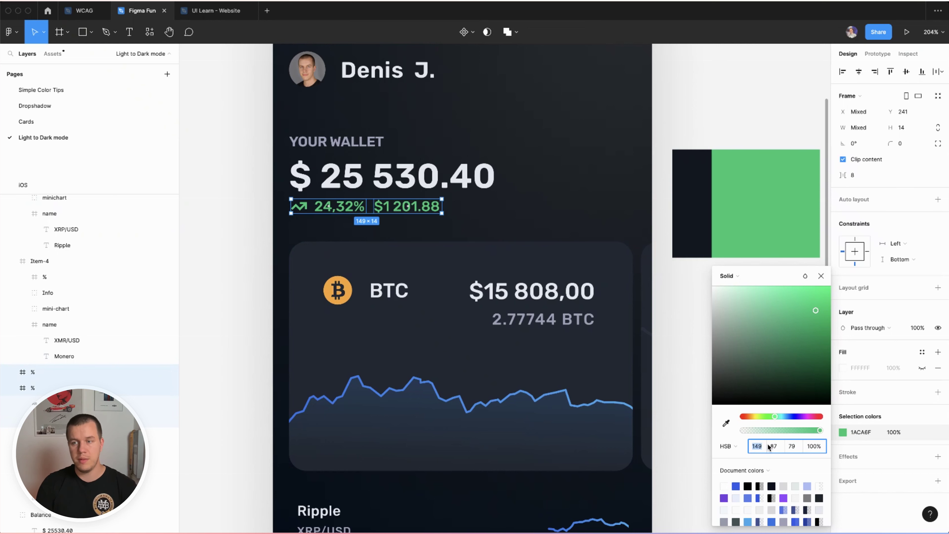
{"action": "type", "text": "70"}
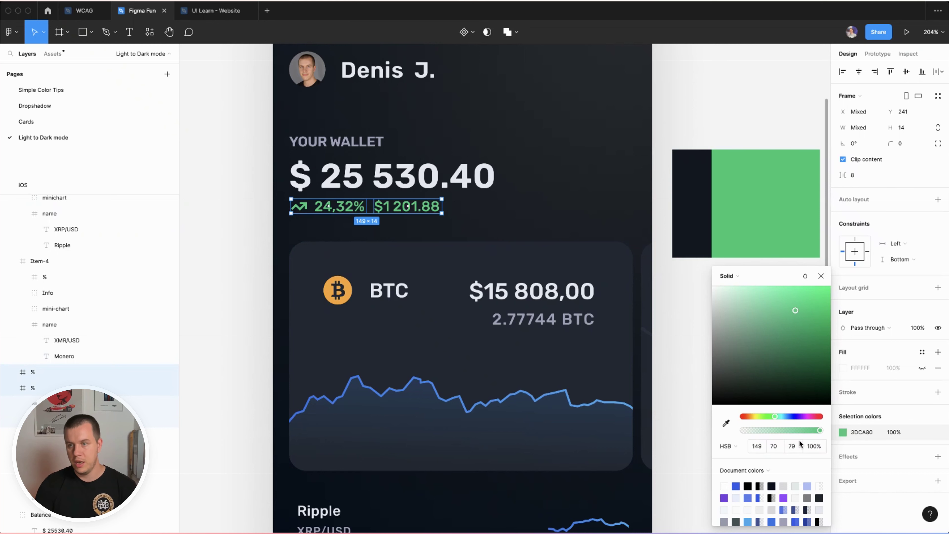
{"action": "left_click", "coordinate": [797, 444]}
{"action": "type", "text": "85"}
{"action": "key", "text": "Return"}
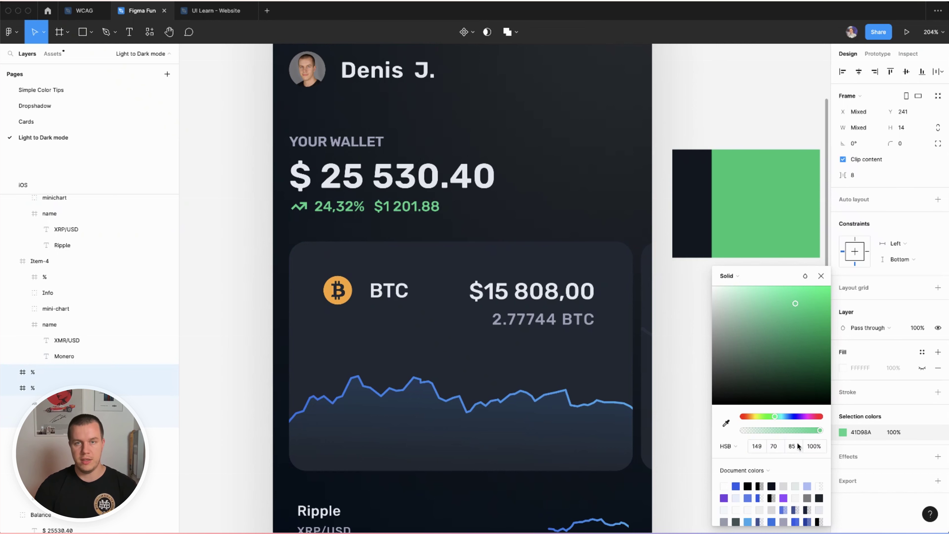
{"action": "left_click", "coordinate": [218, 213]}
{"action": "scroll", "coordinate": [219, 214], "scroll_direction": "down", "scroll_amount": 5}
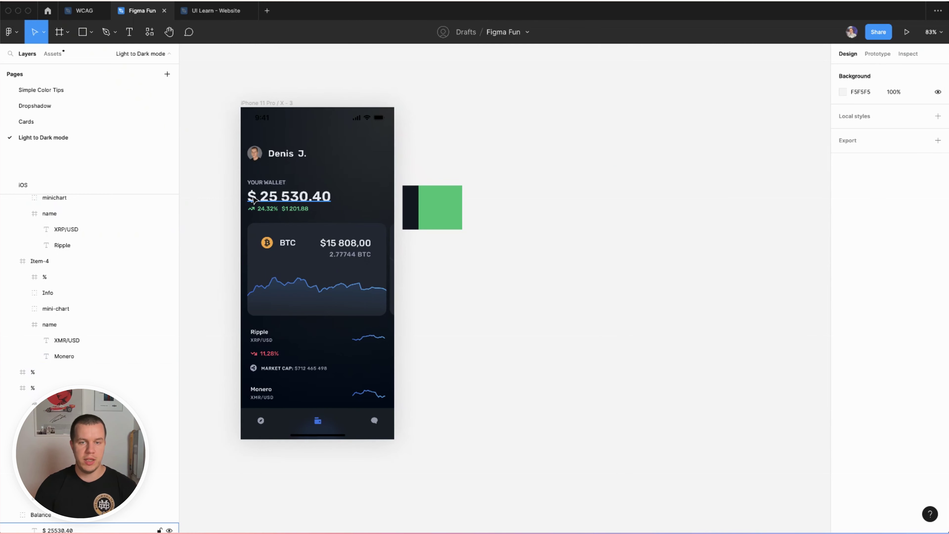
{"action": "scroll", "coordinate": [252, 198], "scroll_direction": "up", "scroll_amount": 3}
Step: Lower the Ripple 11,28% figure and arrow red's saturation to 65, making it FF5976
{"action": "left_click", "coordinate": [269, 427], "text": "super"}
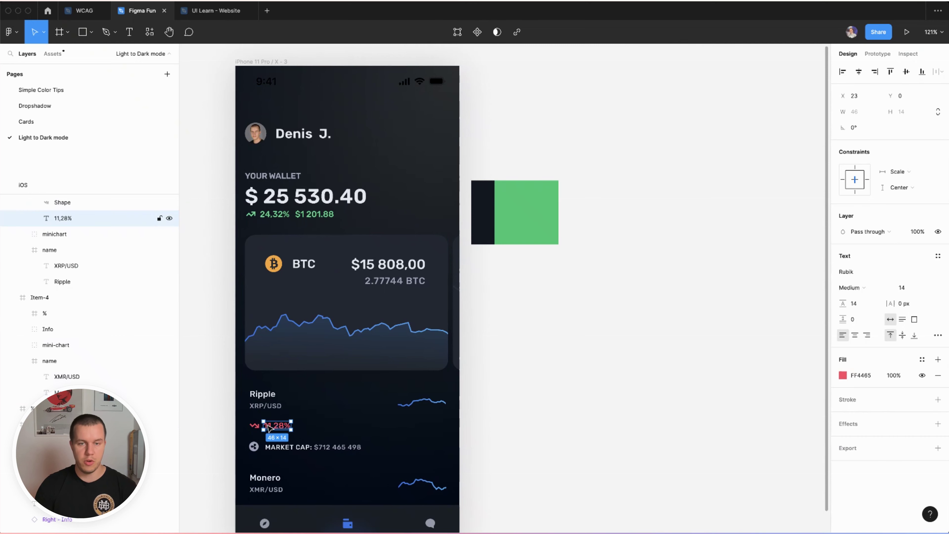
{"action": "left_click", "coordinate": [257, 428], "text": "shift"}
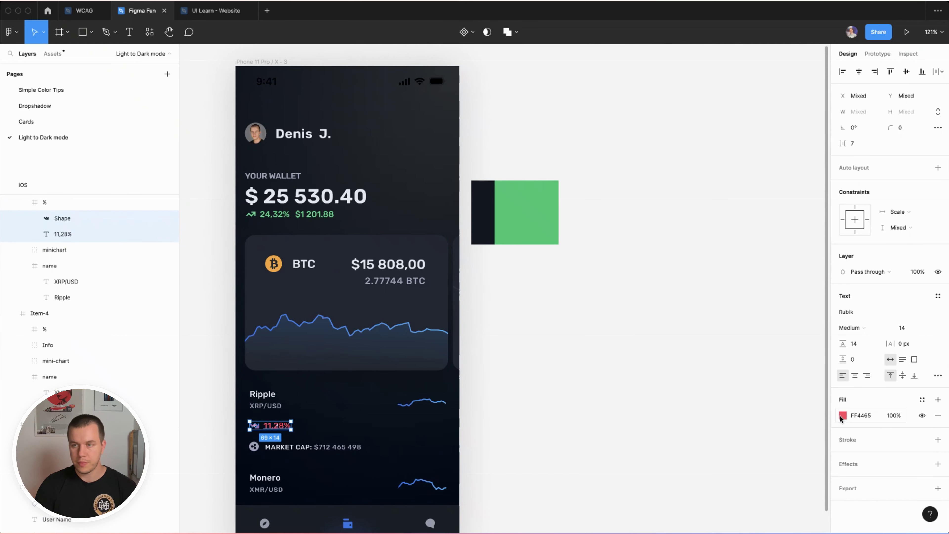
{"action": "left_click", "coordinate": [842, 416]}
{"action": "left_click", "coordinate": [777, 446]}
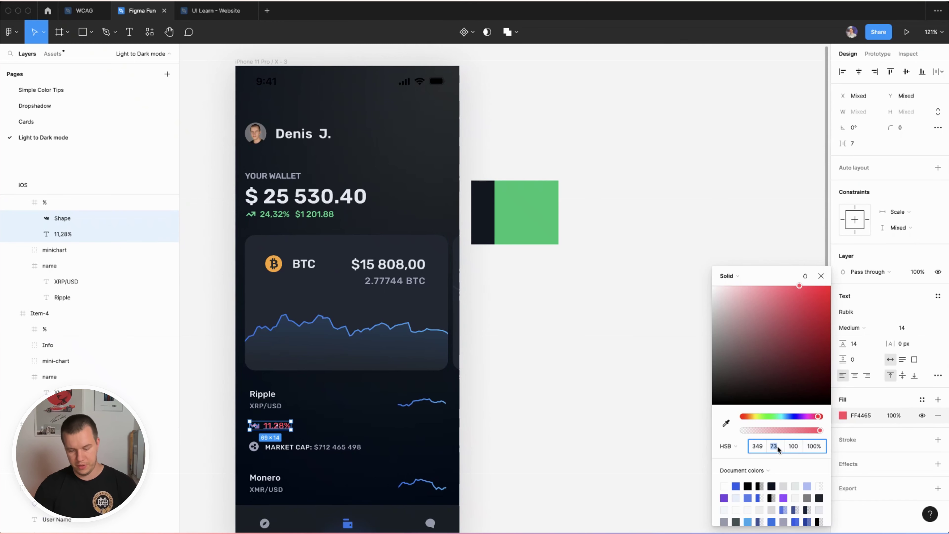
{"action": "type", "text": "65"}
{"action": "key", "text": "Tab"}
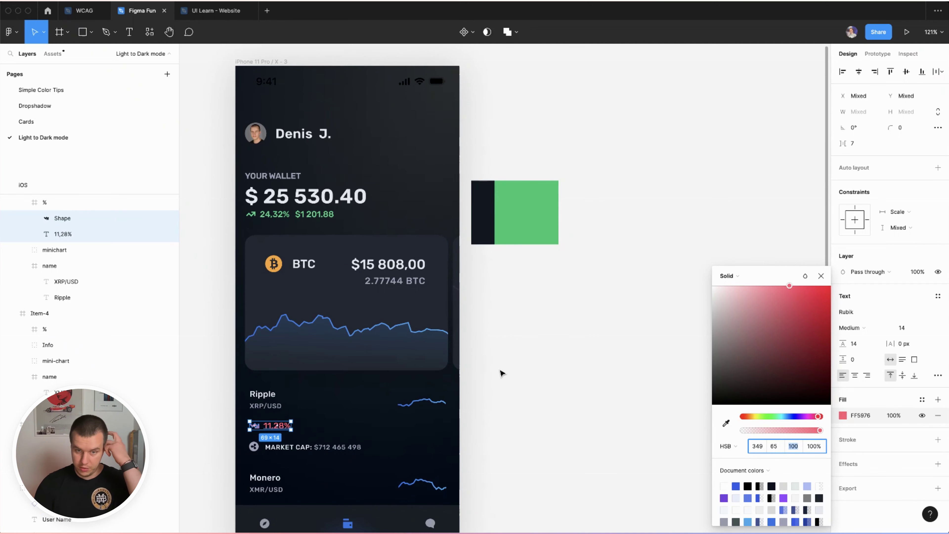
{"action": "left_click", "coordinate": [586, 368]}
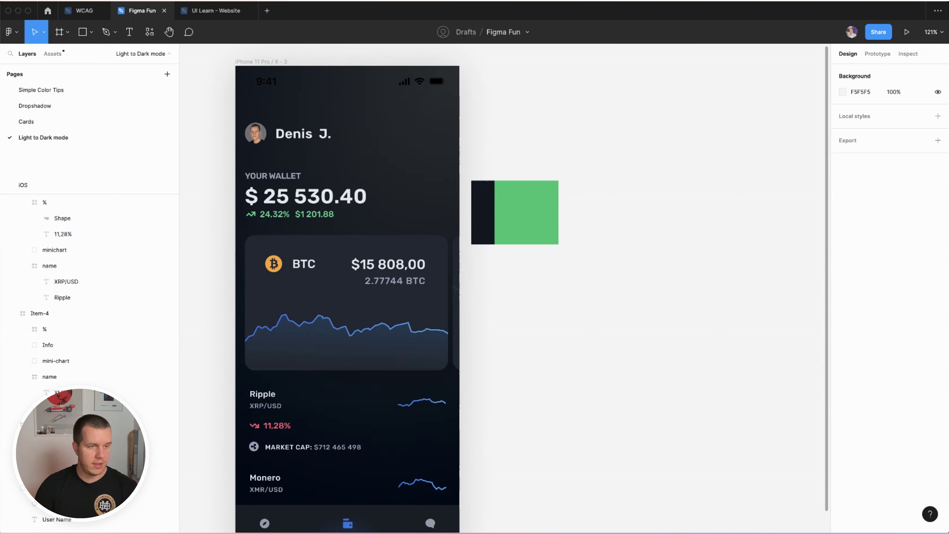
Step: Paste grey A0A1B9 into the green test swatch's fill
{"action": "left_click", "coordinate": [275, 413]}
{"action": "key", "text": "Escape"}
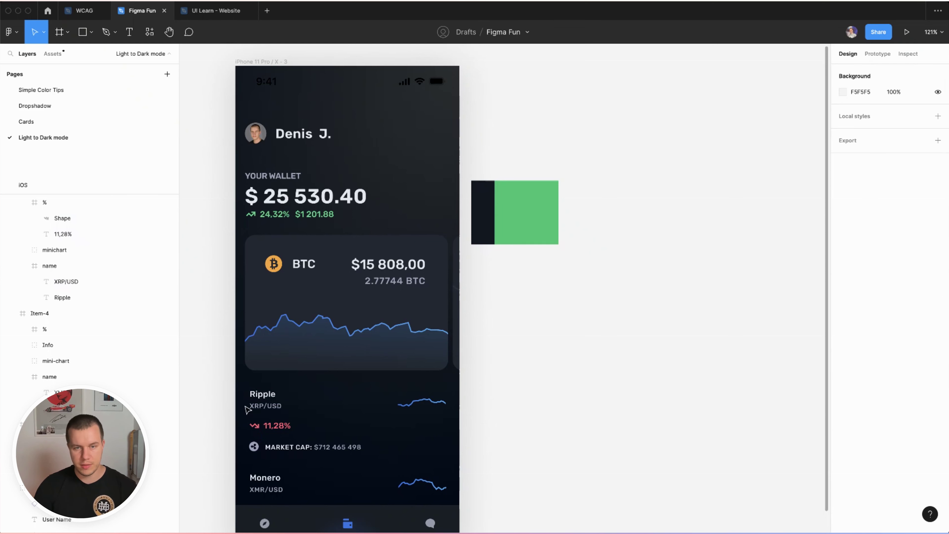
{"action": "left_click", "coordinate": [250, 406]}
{"action": "left_click", "coordinate": [860, 375]}
{"action": "key", "text": "ctrl+c"}
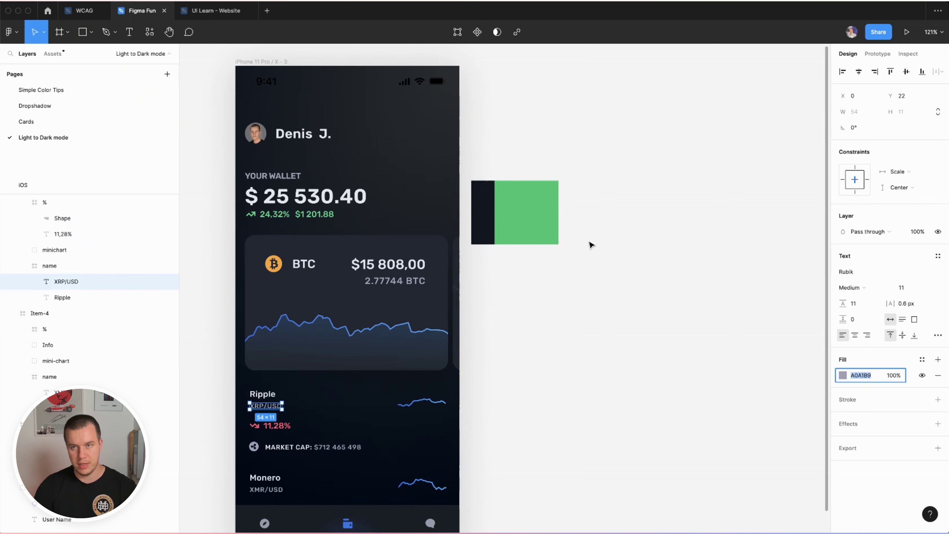
{"action": "left_click", "coordinate": [525, 218]}
{"action": "left_click", "coordinate": [874, 208]}
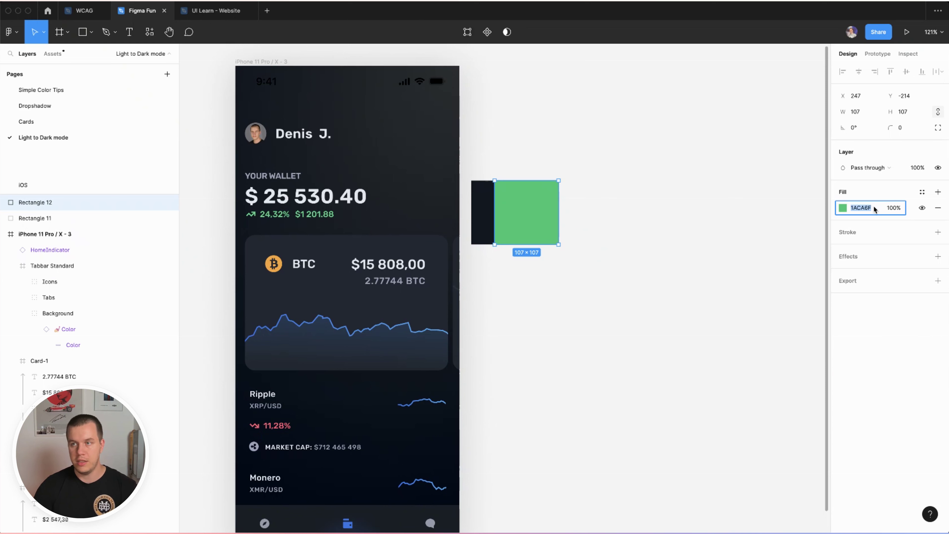
{"action": "key", "text": "ctrl+v"}
{"action": "key", "text": "Return"}
Step: Run Stark's contrast check on the grey A0A1B9 and dark 121822 swatches, then close it
{"action": "left_click_drag", "start_coordinate": [632, 310], "coordinate": [484, 179]}
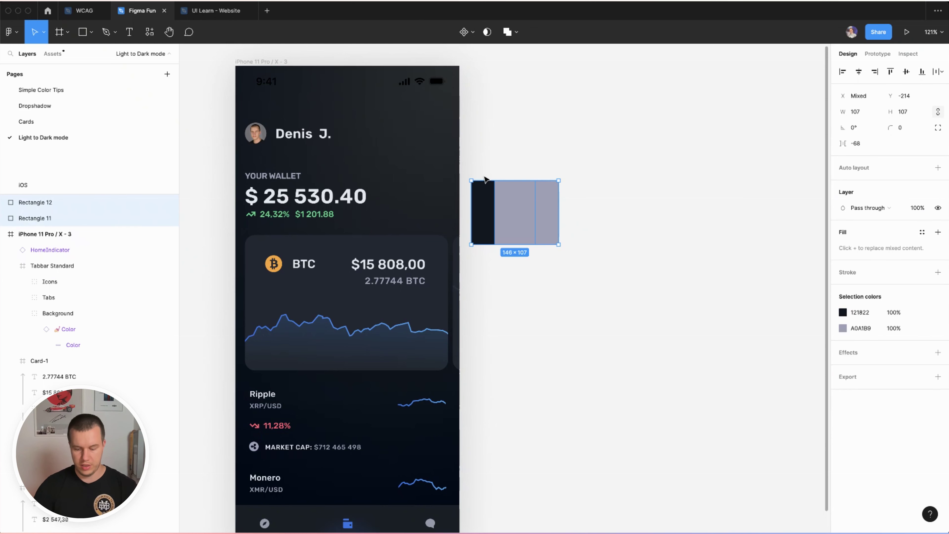
{"action": "key", "text": "super+slash"}
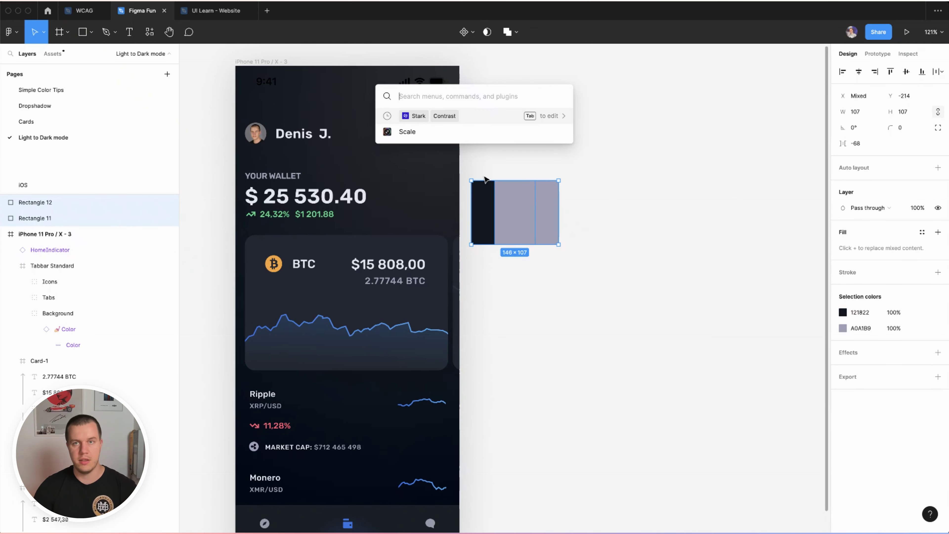
{"action": "key", "text": "Return"}
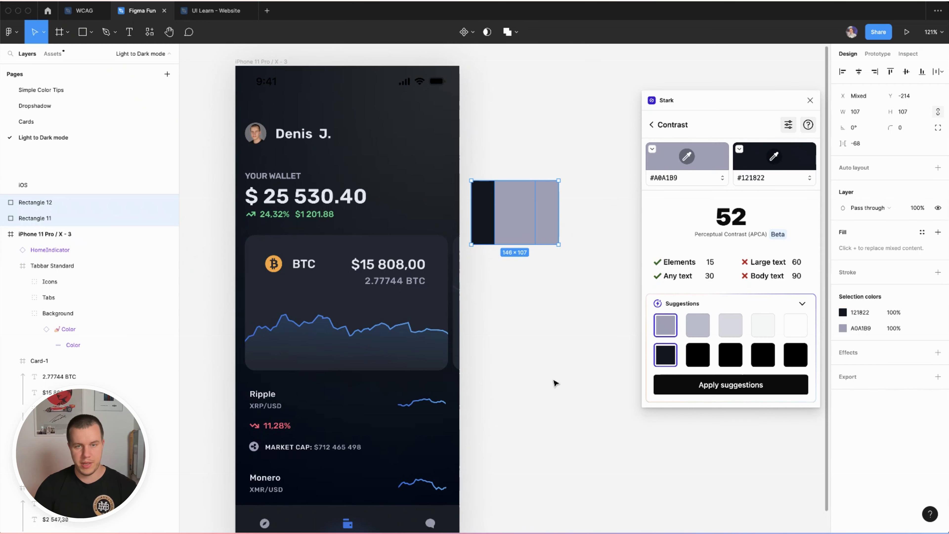
{"action": "left_click", "coordinate": [810, 101]}
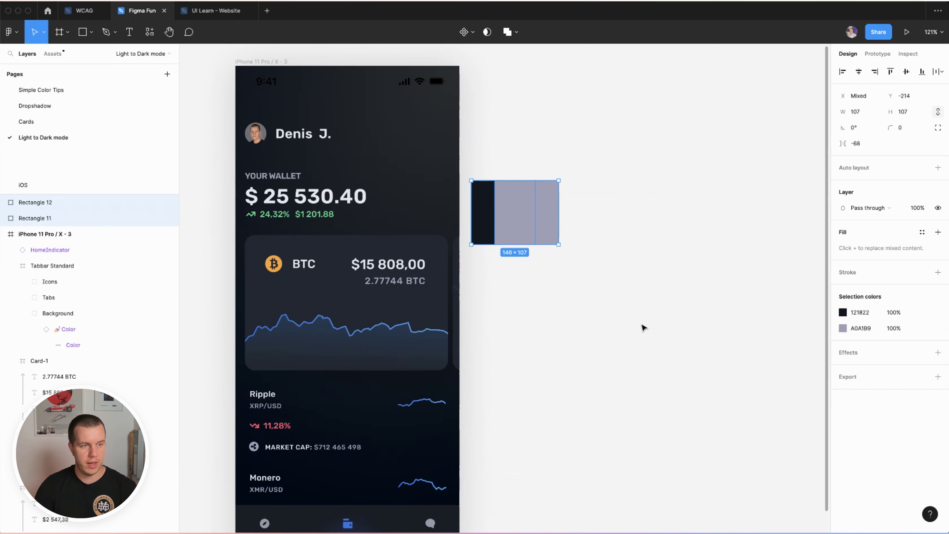
{"action": "key", "text": "Escape"}
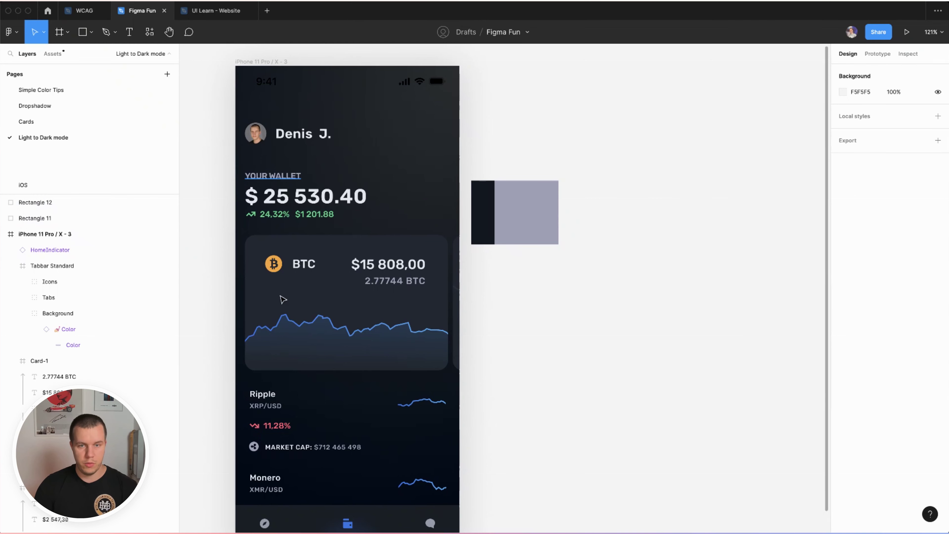
Step: Raise the brightness of YOUR WALLET, XRP/USD, XMR/USD and 2.77744 BTC labels to 85
{"action": "left_click", "coordinate": [272, 175], "text": "super"}
{"action": "left_click", "coordinate": [265, 405], "text": "shift+super"}
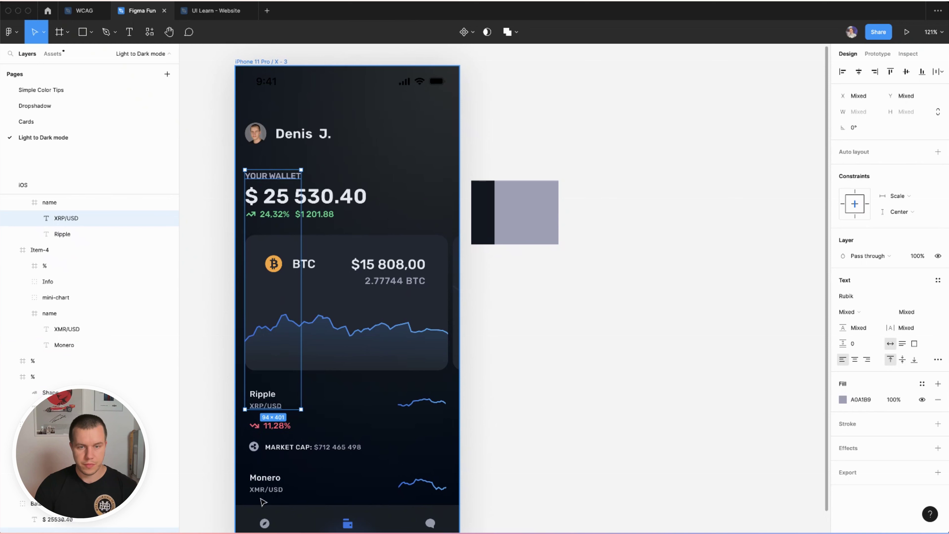
{"action": "left_click", "coordinate": [266, 489], "text": "shift+super"}
{"action": "left_click", "coordinate": [395, 281], "text": "shift+super"}
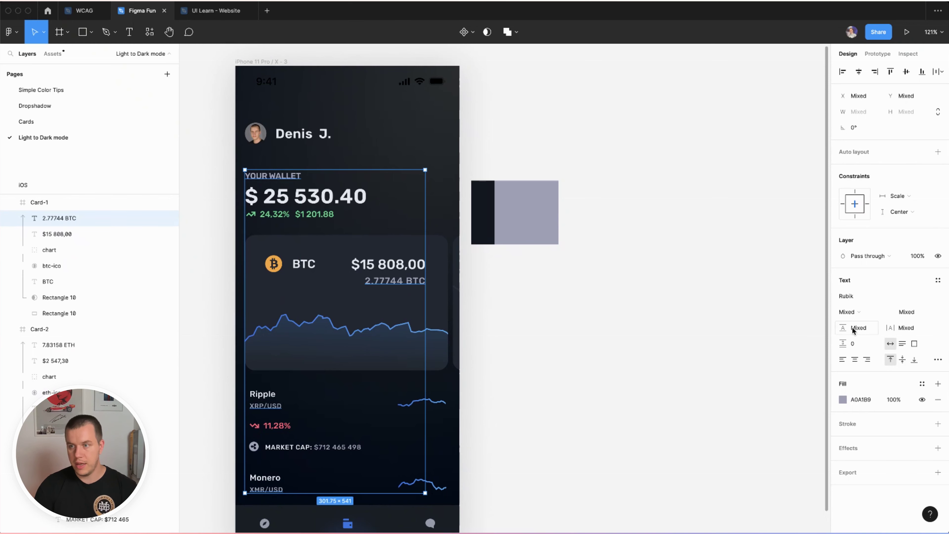
{"action": "left_click", "coordinate": [842, 399]}
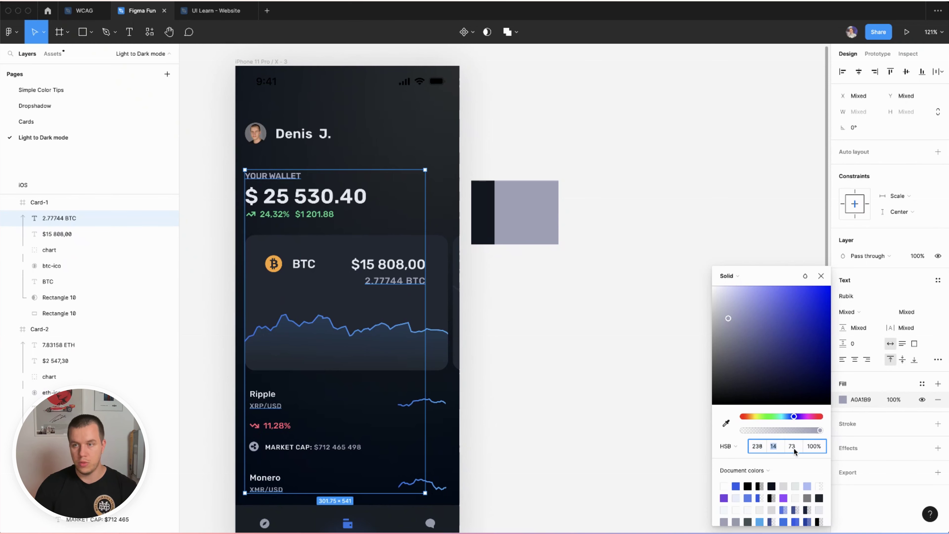
{"action": "key", "text": "Up"}
{"action": "key", "text": "Up"}
{"action": "key", "text": "Up"}
{"action": "key", "text": "Up"}
{"action": "key", "text": "Up"}
{"action": "key", "text": "Up"}
{"action": "key", "text": "Up"}
{"action": "key", "text": "Up"}
{"action": "key", "text": "Up"}
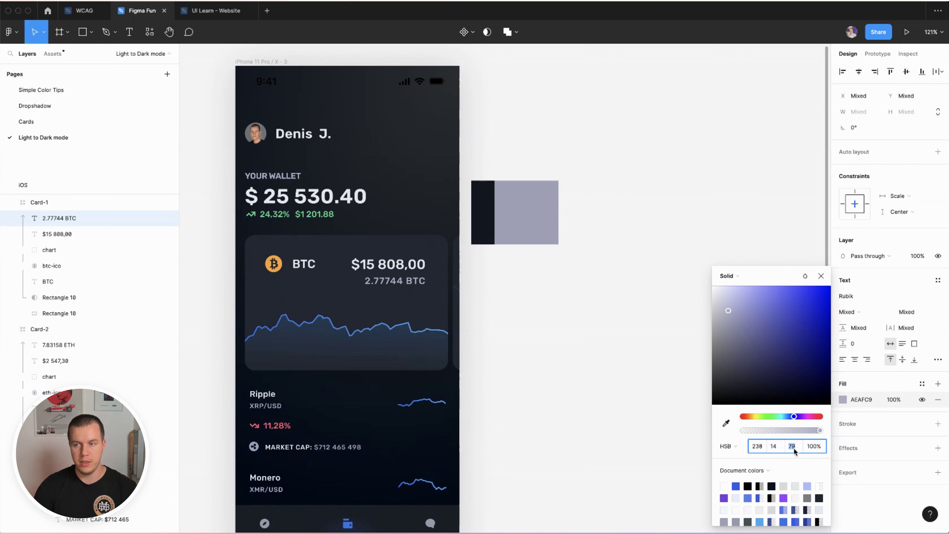
{"action": "key", "text": "Up"}
{"action": "key", "text": "Up"}
{"action": "key", "text": "Up"}
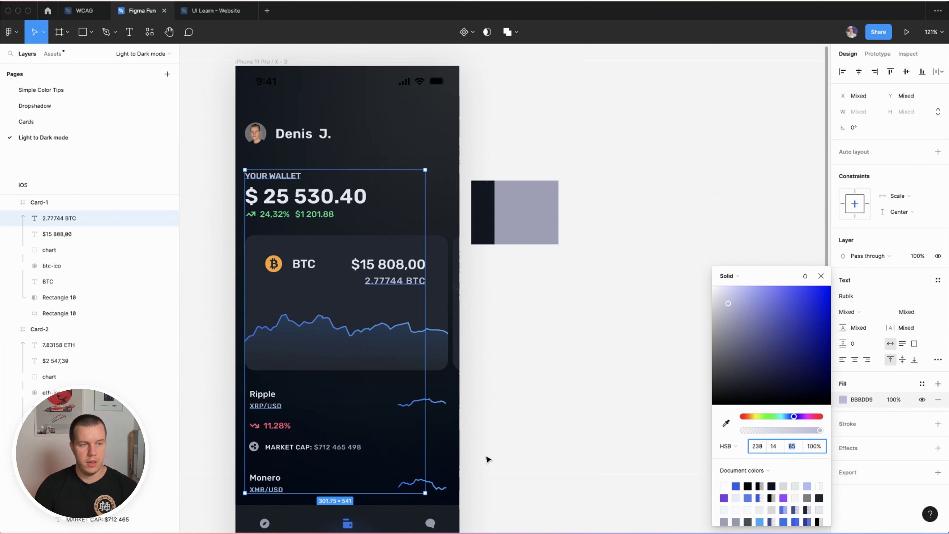
{"action": "left_click", "coordinate": [477, 410]}
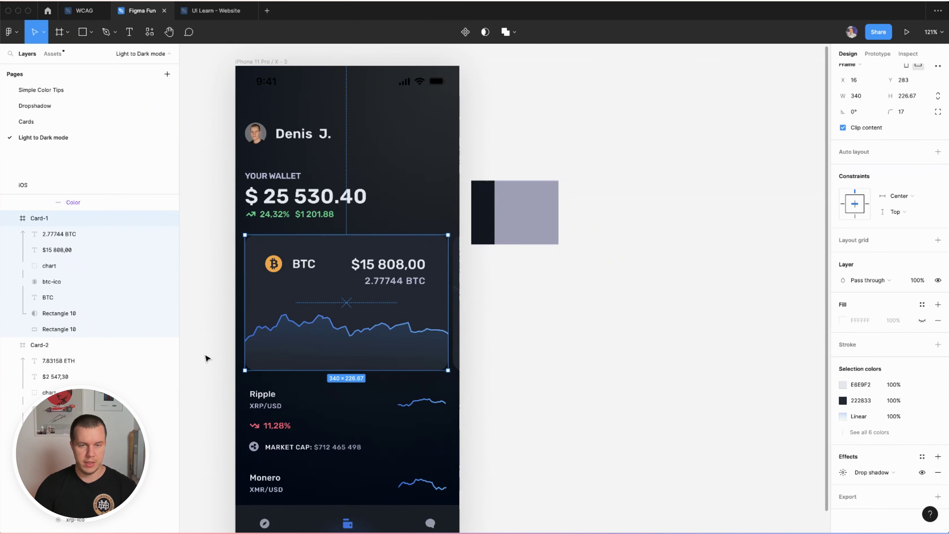
Step: Toggle the BTC card's drop shadow off and back on to compare
{"action": "scroll", "coordinate": [204, 353], "scroll_direction": "up", "scroll_amount": 5}
{"action": "left_click", "coordinate": [248, 394]}
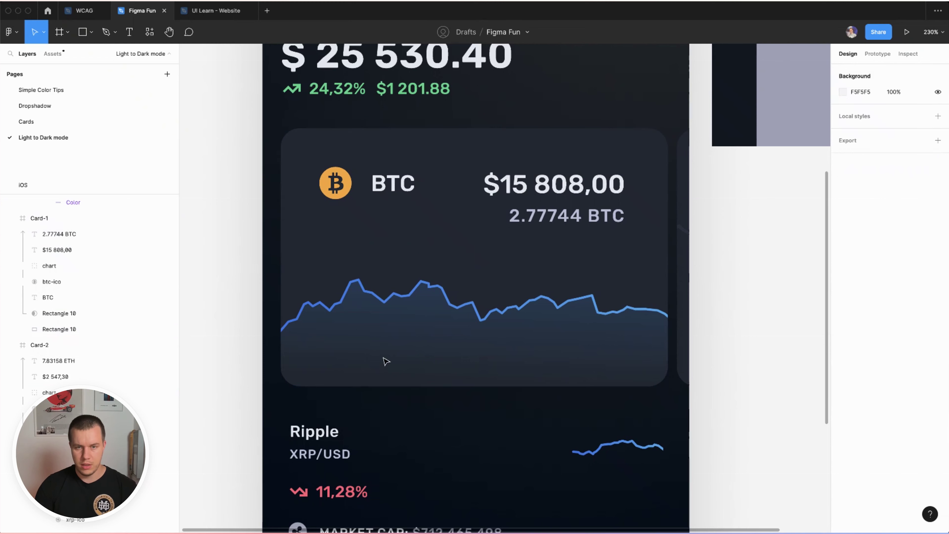
{"action": "left_click", "coordinate": [570, 378]}
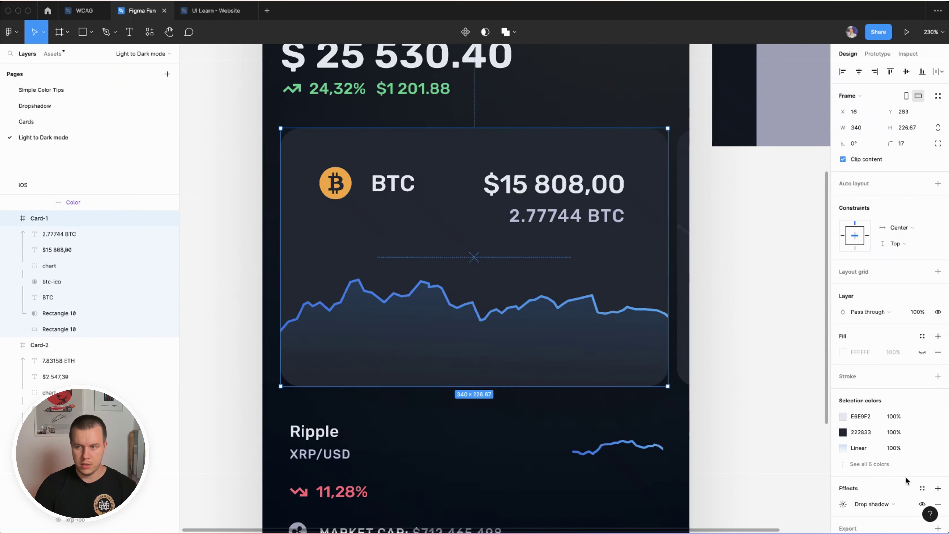
{"action": "left_click", "coordinate": [921, 504]}
{"action": "left_click", "coordinate": [921, 504]}
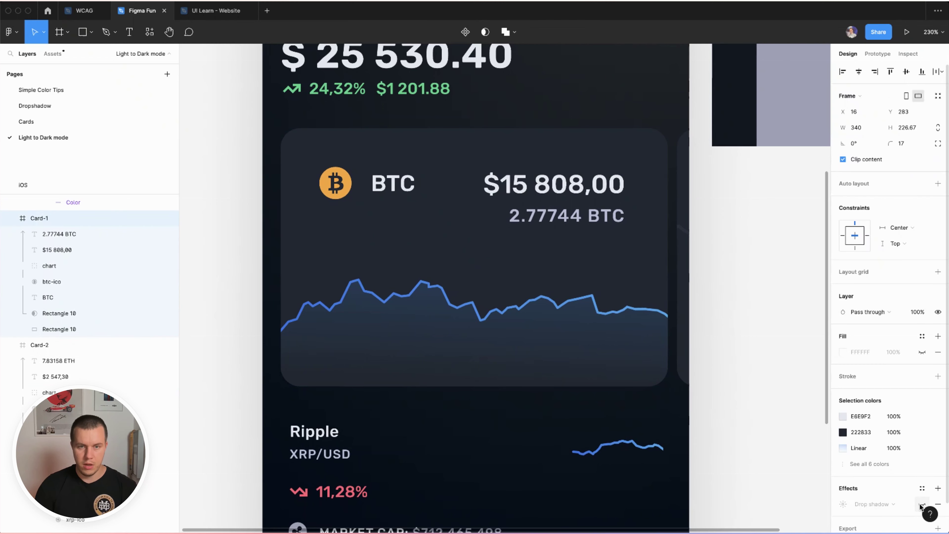
{"action": "left_click", "coordinate": [762, 453]}
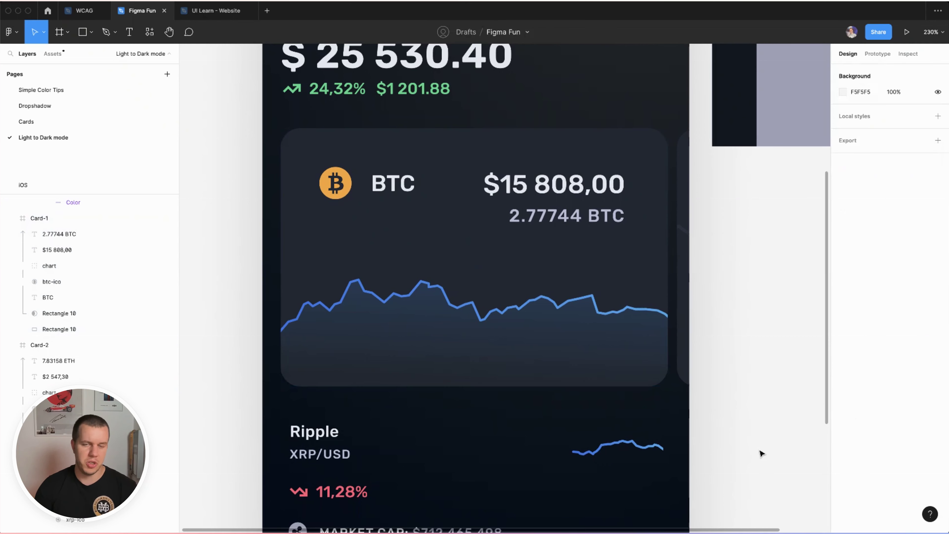
{"action": "left_click", "coordinate": [540, 340]}
{"action": "left_click", "coordinate": [921, 504]}
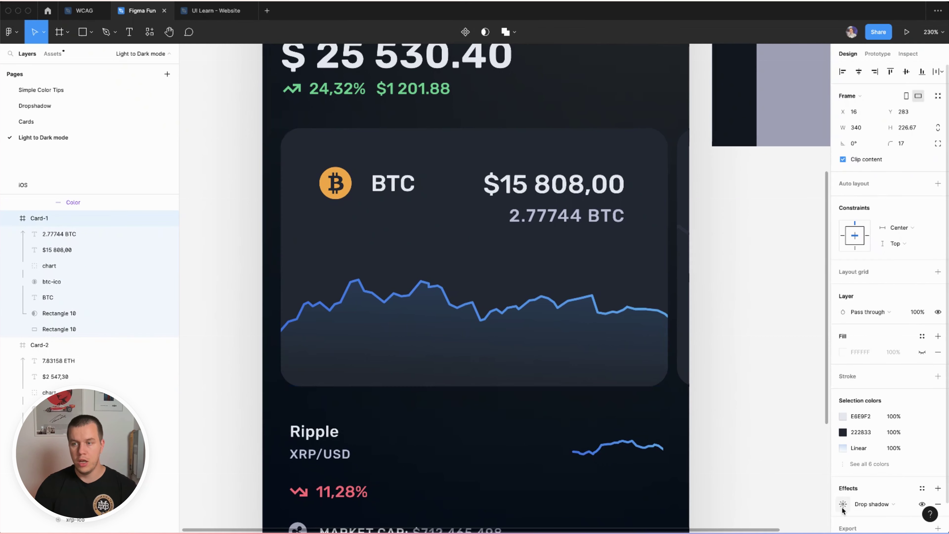
Step: Set the card's shadow to the sampled card colour at brightness 15 and 15% opacity
{"action": "left_click", "coordinate": [843, 504]}
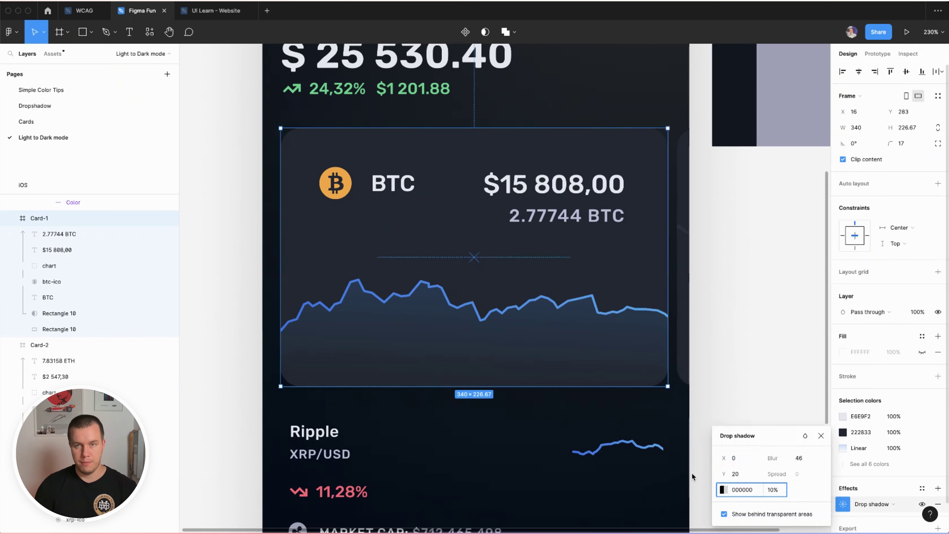
{"action": "key", "text": "i"}
{"action": "left_click", "coordinate": [333, 237]}
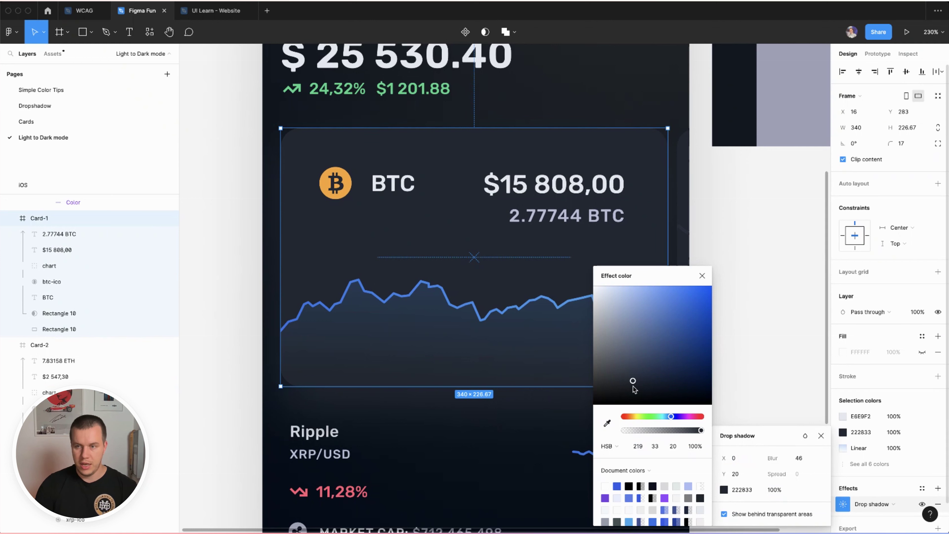
{"action": "left_click", "coordinate": [673, 446]}
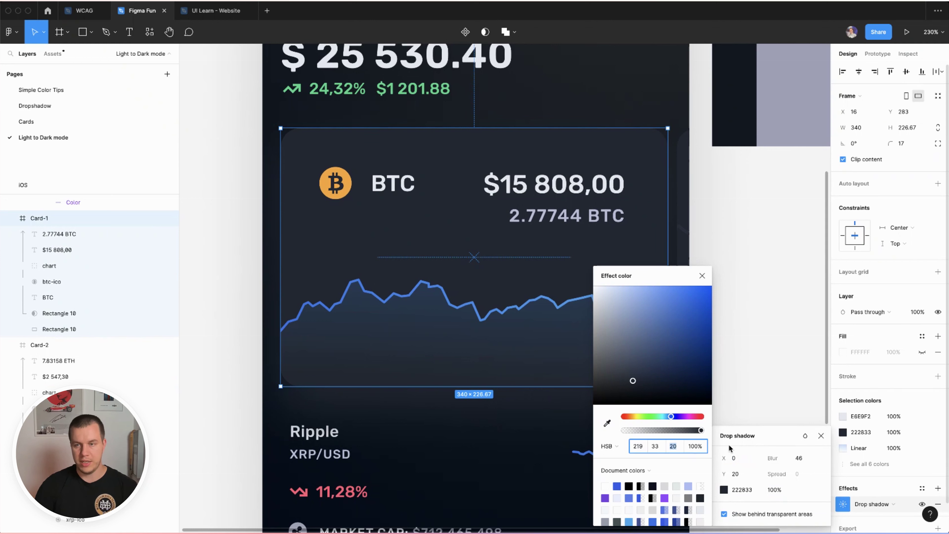
{"action": "type", "text": "15"}
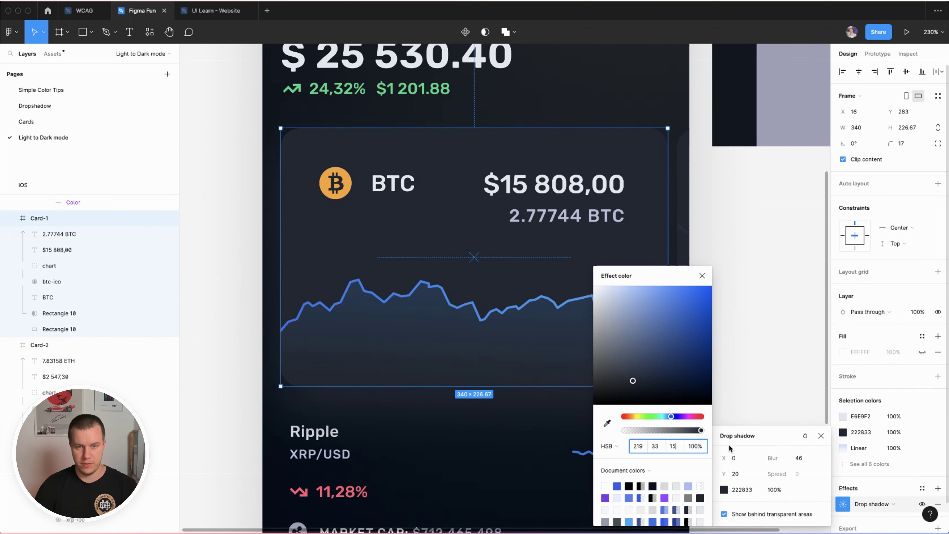
{"action": "key", "text": "Return"}
{"action": "left_click", "coordinate": [774, 490]}
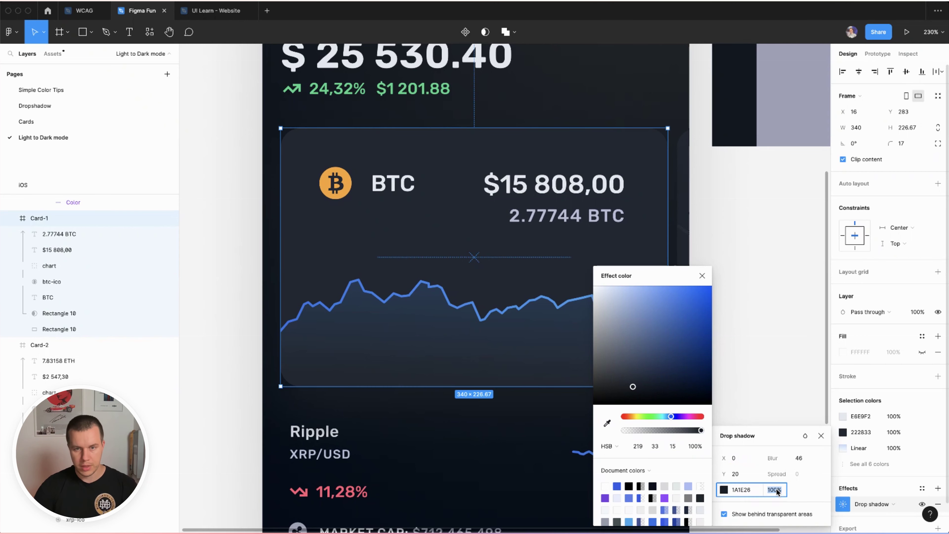
{"action": "type", "text": "15"}
{"action": "key", "text": "Return"}
{"action": "left_click", "coordinate": [214, 434]}
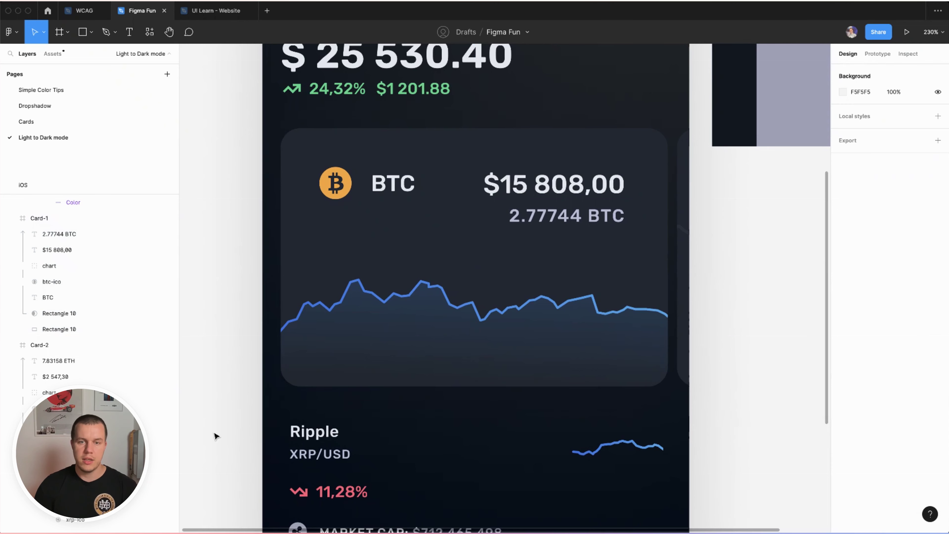
{"action": "scroll", "coordinate": [646, 402], "scroll_direction": "down", "scroll_amount": 4}
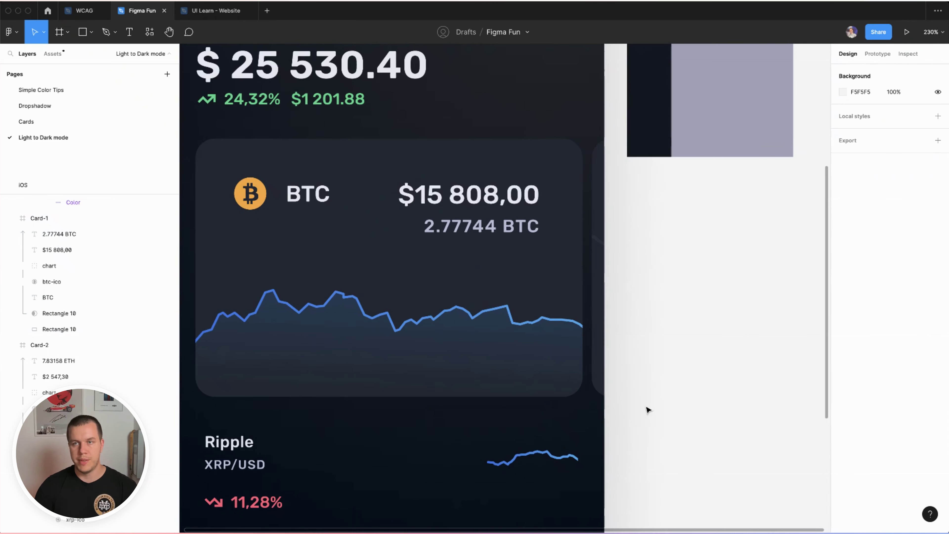
{"action": "scroll", "coordinate": [672, 401], "scroll_direction": "down", "scroll_amount": 2}
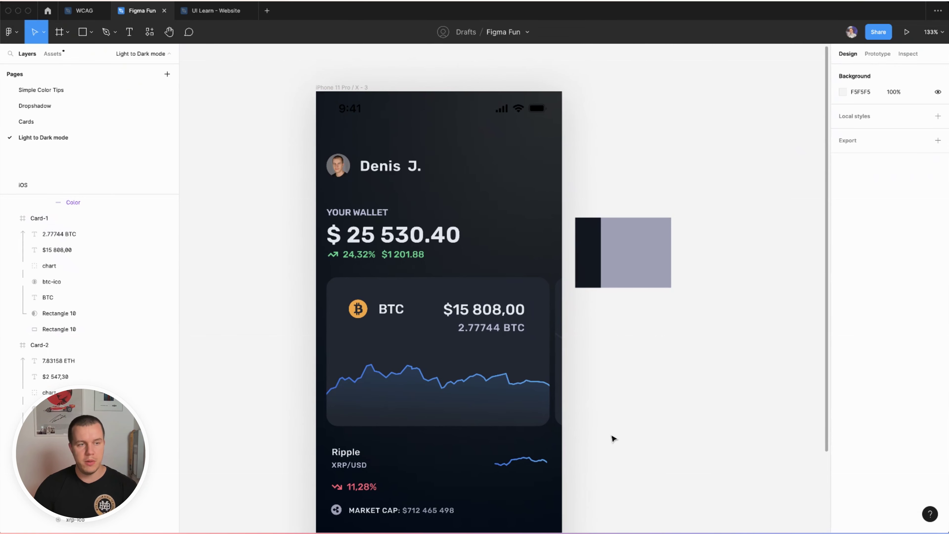
{"action": "left_click", "coordinate": [477, 402]}
{"action": "left_click", "coordinate": [708, 475]}
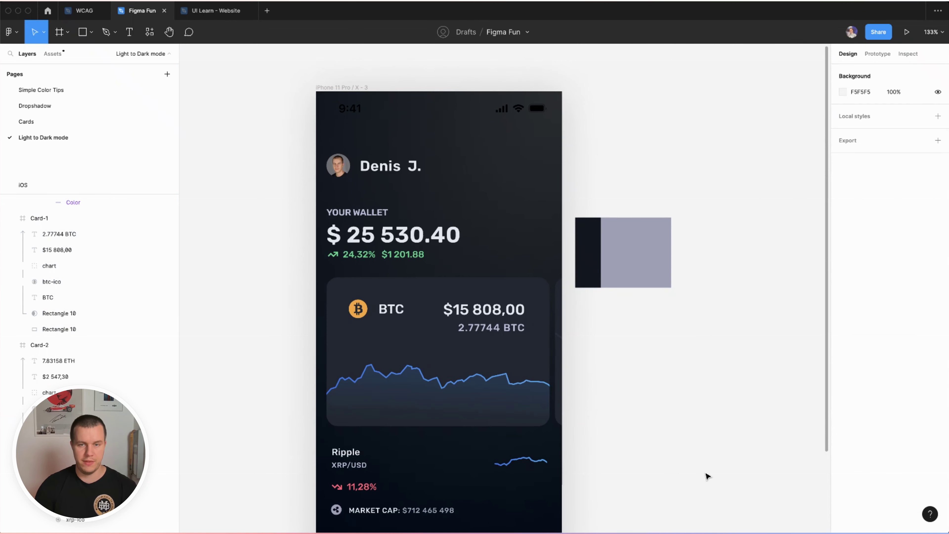